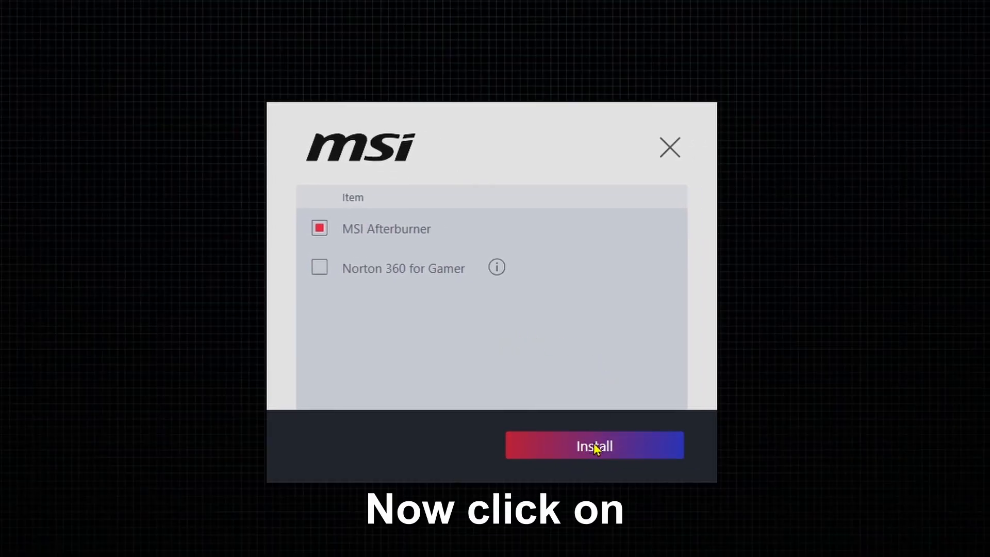
Start the MSI Afterburner installation without Norton 360, choose English as installer language, and accept the license agreement
click(595, 447)
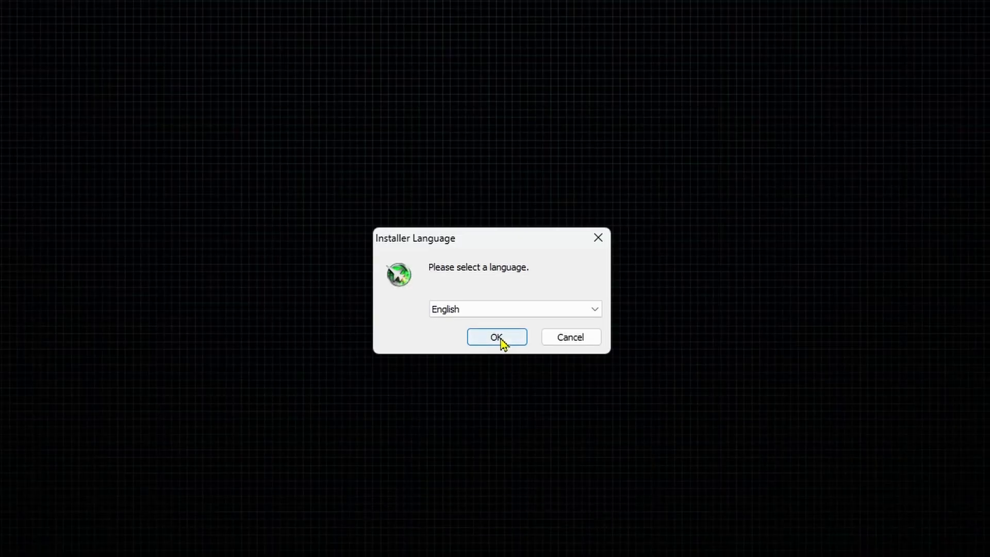
click(500, 341)
click(558, 429)
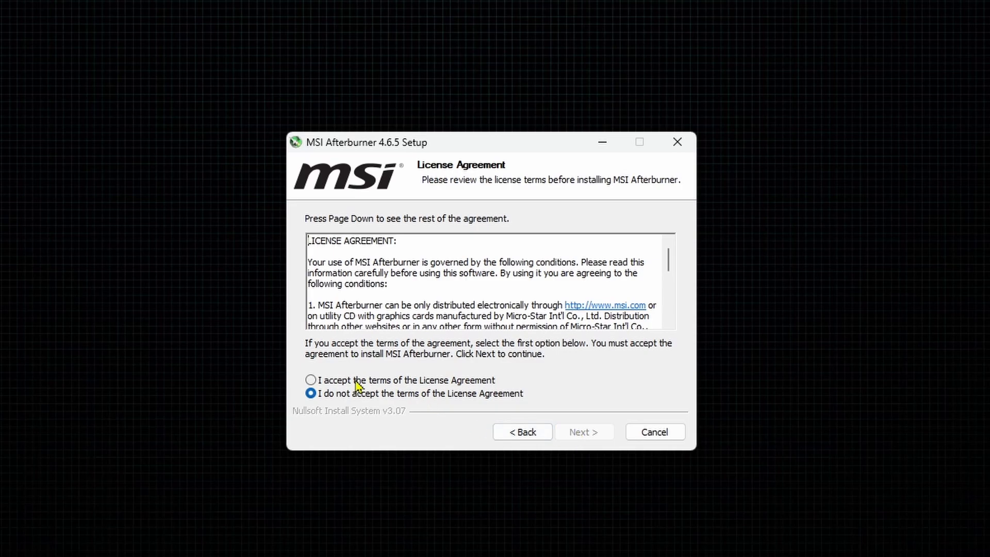
click(310, 380)
click(576, 431)
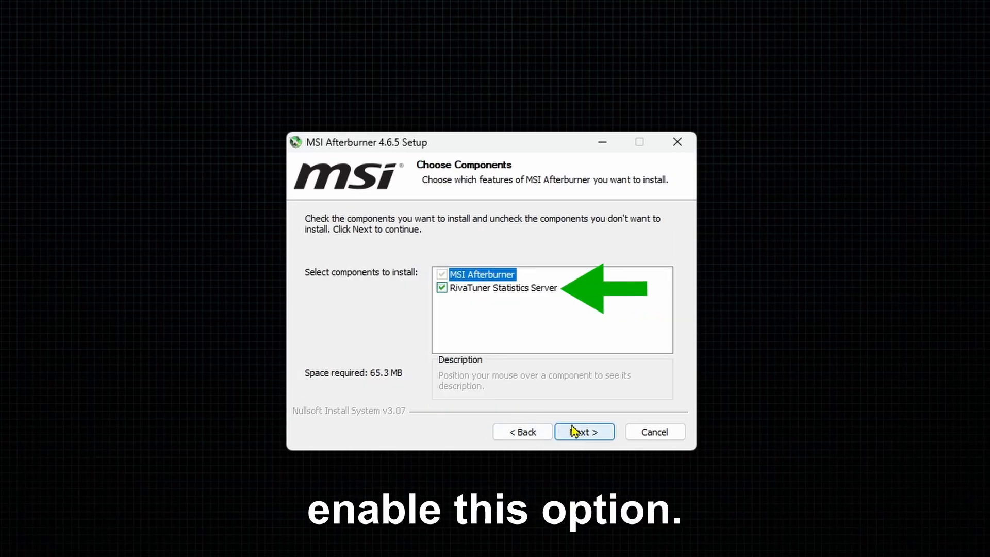
Install MSI Afterburner with RivaTuner Statistics Server into E:\Software\MSI Afterburner\ without creating Start Menu shortcuts
click(578, 432)
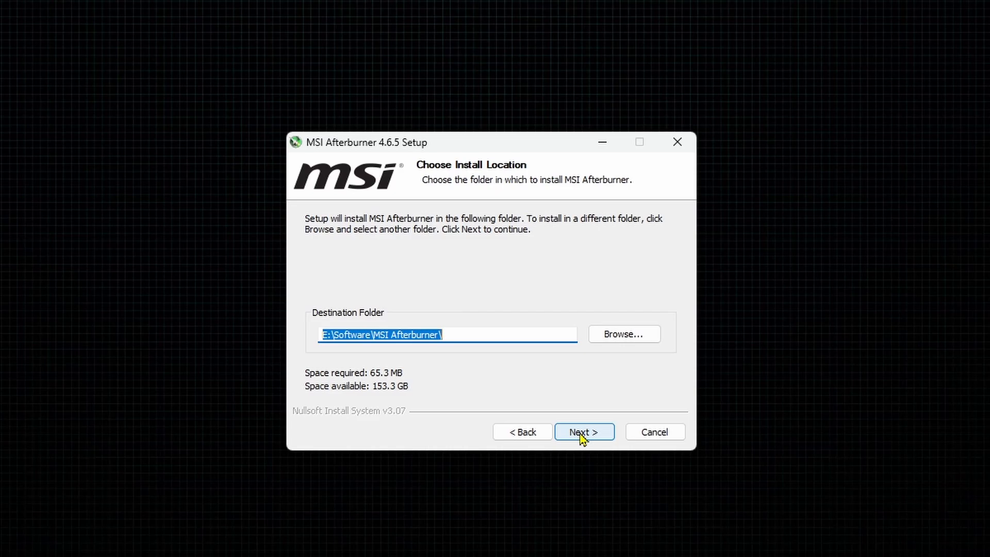
click(581, 434)
click(311, 397)
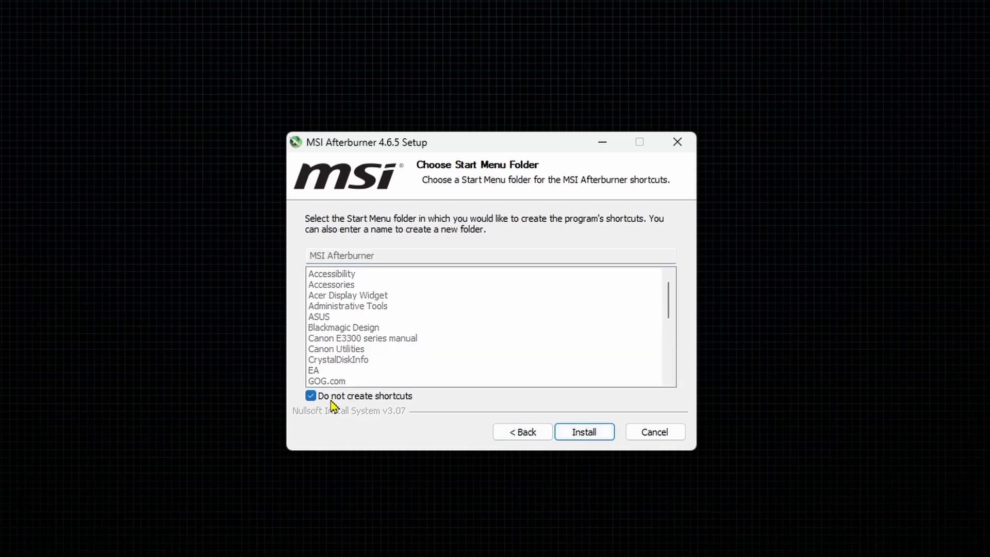
click(584, 432)
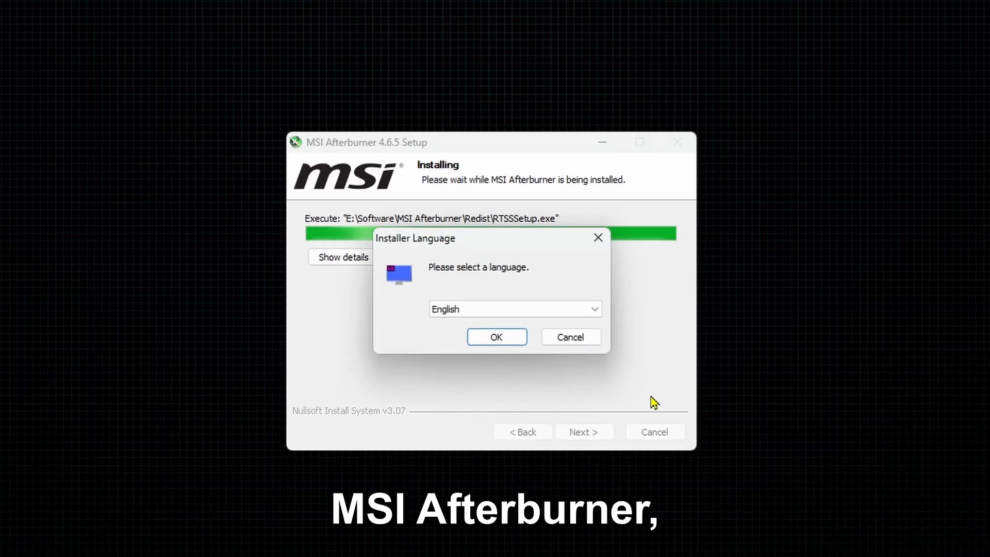
Start the RivaTuner Statistics Server setup in English and accept its license agreement
click(492, 340)
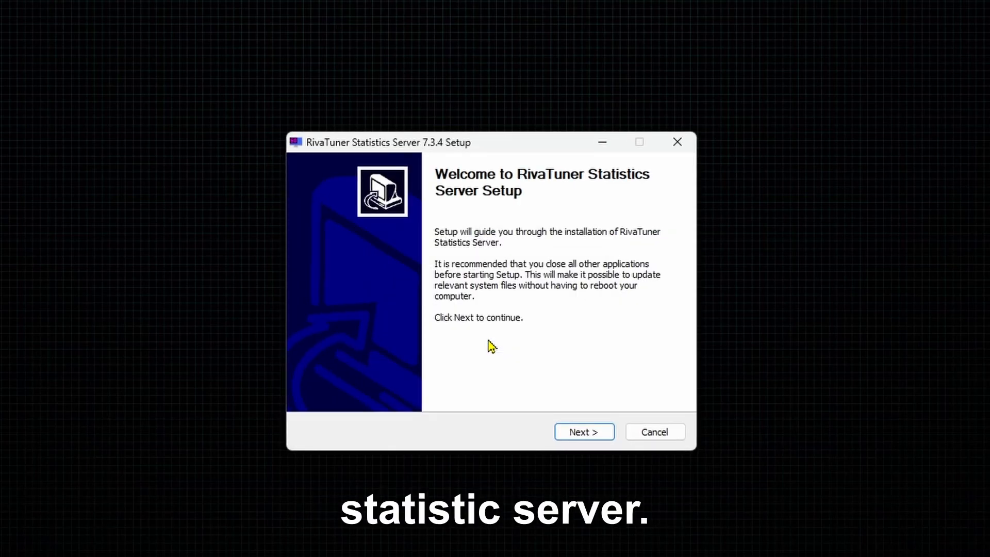
click(583, 432)
click(333, 381)
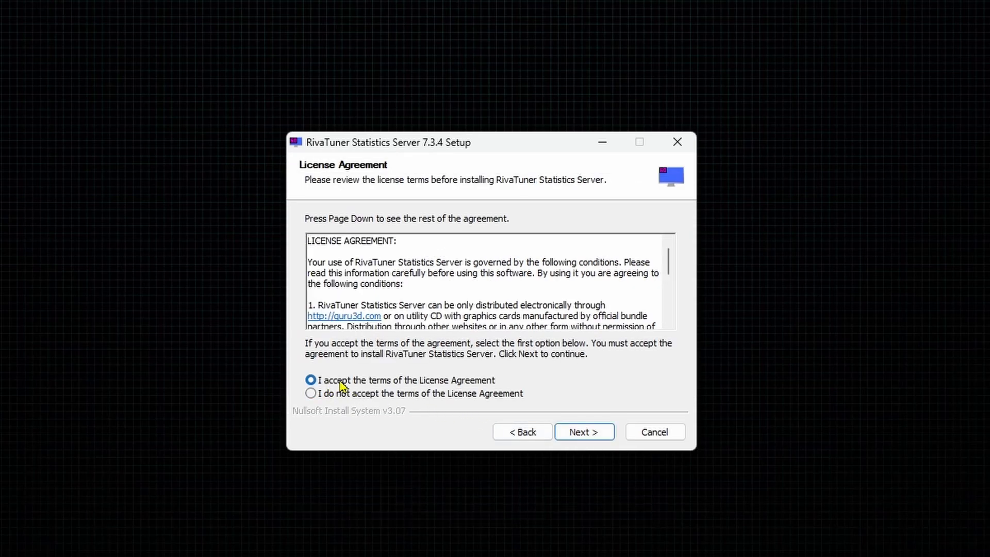
click(585, 433)
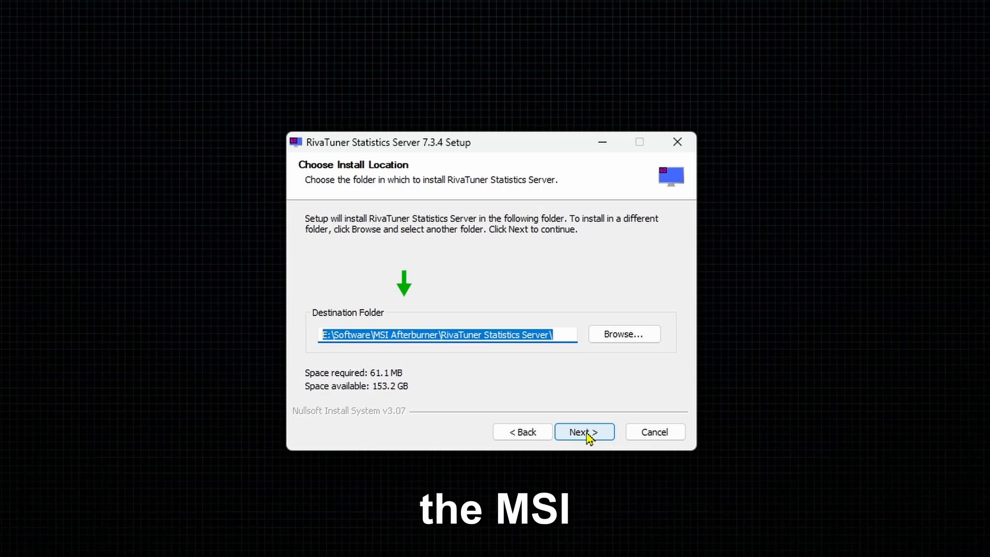
Install RivaTuner Statistics Server in its folder under MSI Afterburner without shortcuts, then finish both setups with Run MSI Afterburner enabled
click(589, 434)
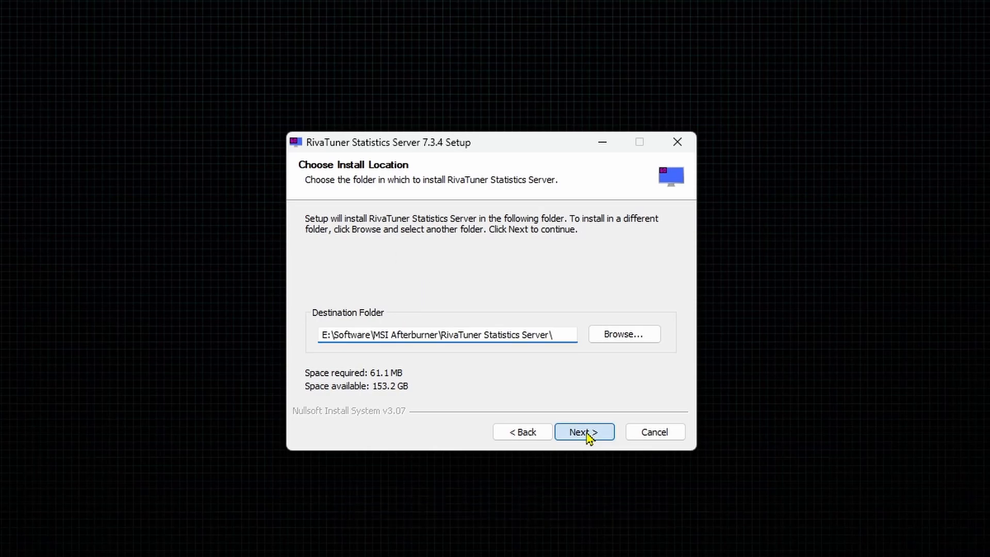
click(317, 402)
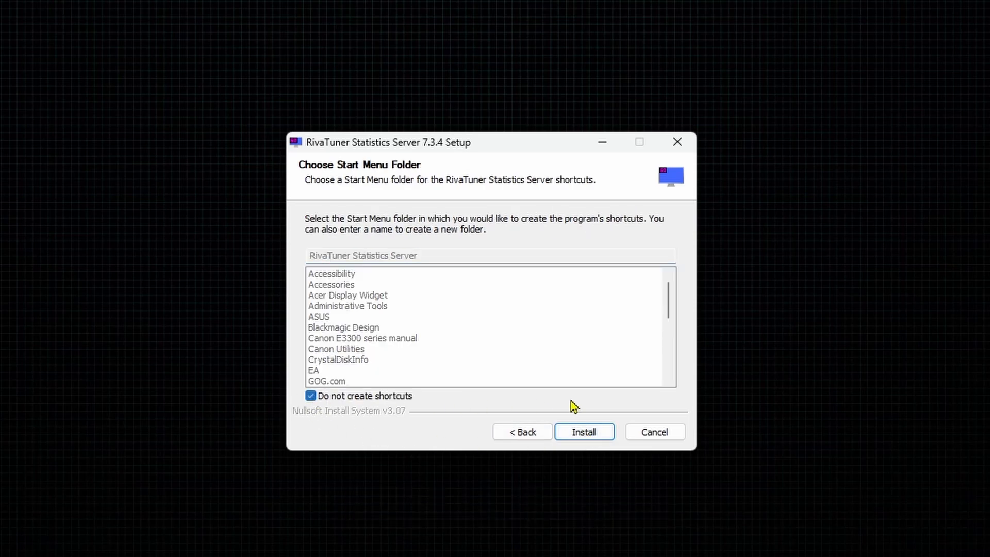
click(585, 435)
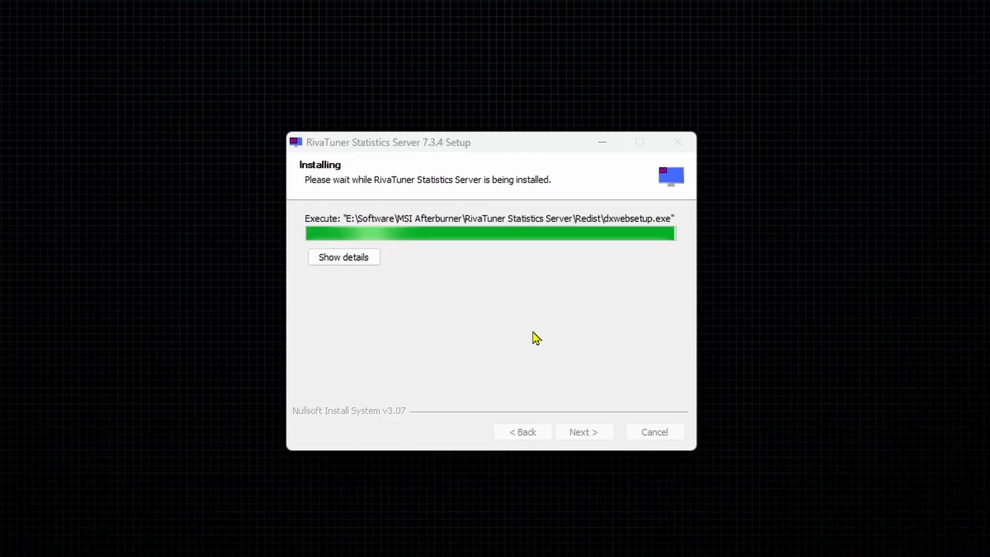
click(591, 439)
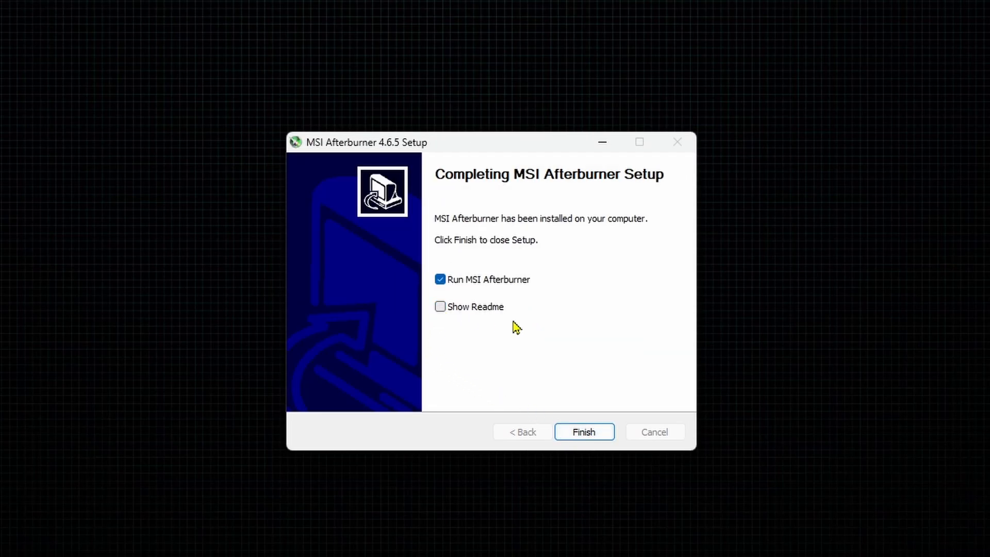
click(589, 438)
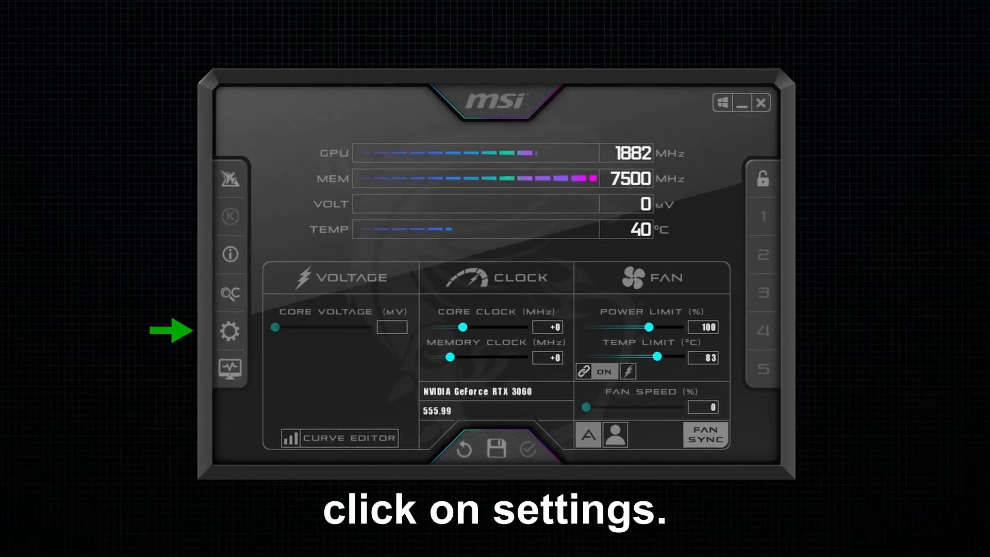
In the MSI Afterburner properties, set the Toggle On-Screen Display hotkey to Ctrl + Alt + 1
click(230, 332)
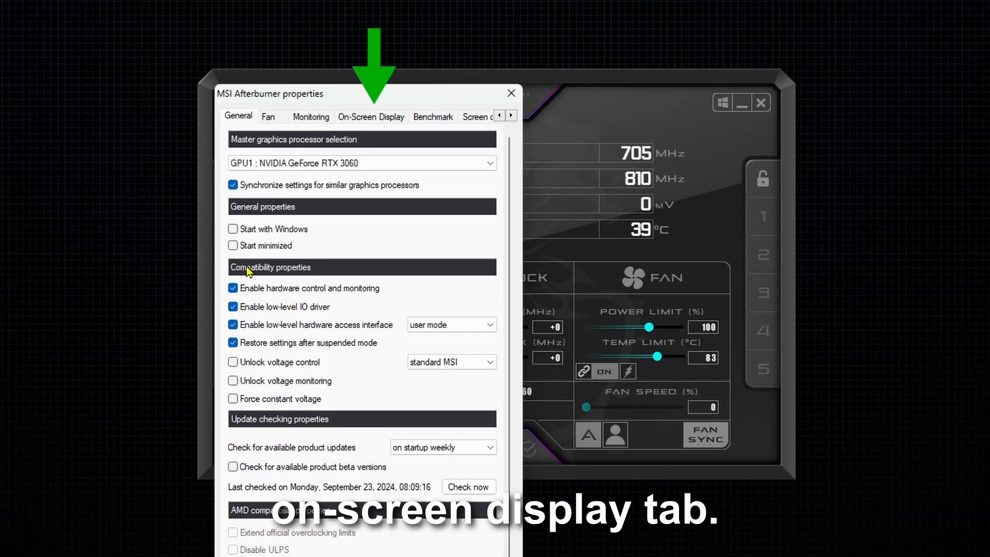
click(381, 118)
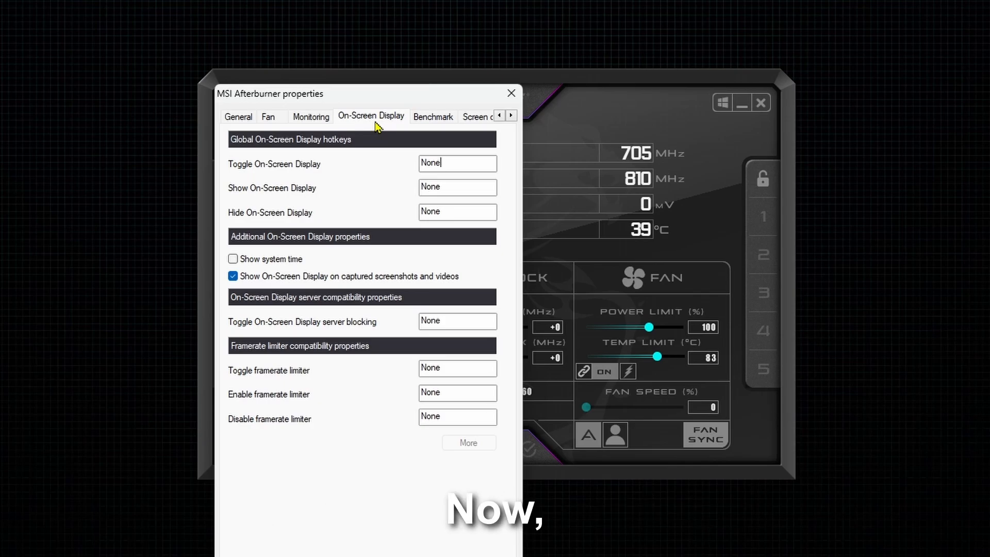
click(445, 166)
key(ctrl+alt+1)
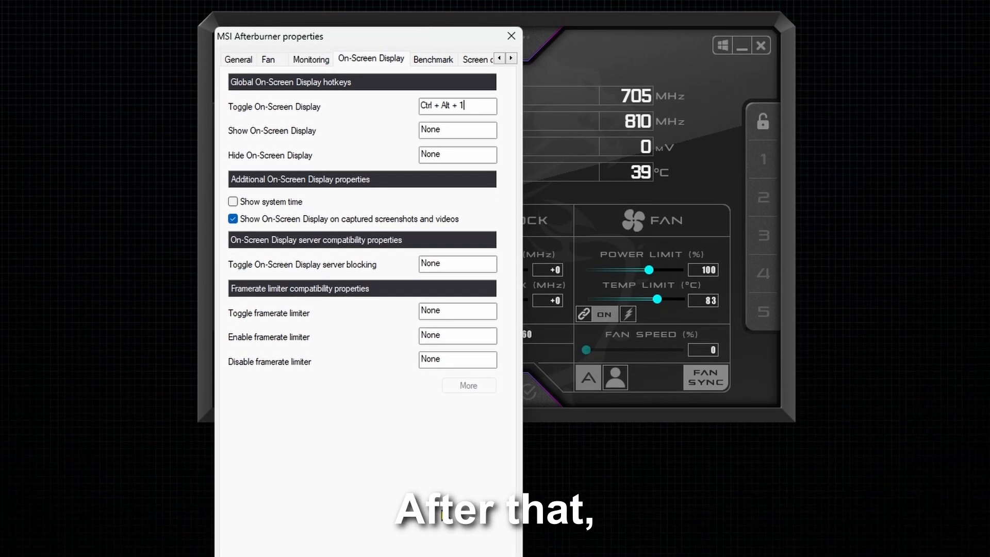
Activate the GPU usage and GPU temperature monitoring graphs, and show GPU usage in the On-Screen Display
click(303, 119)
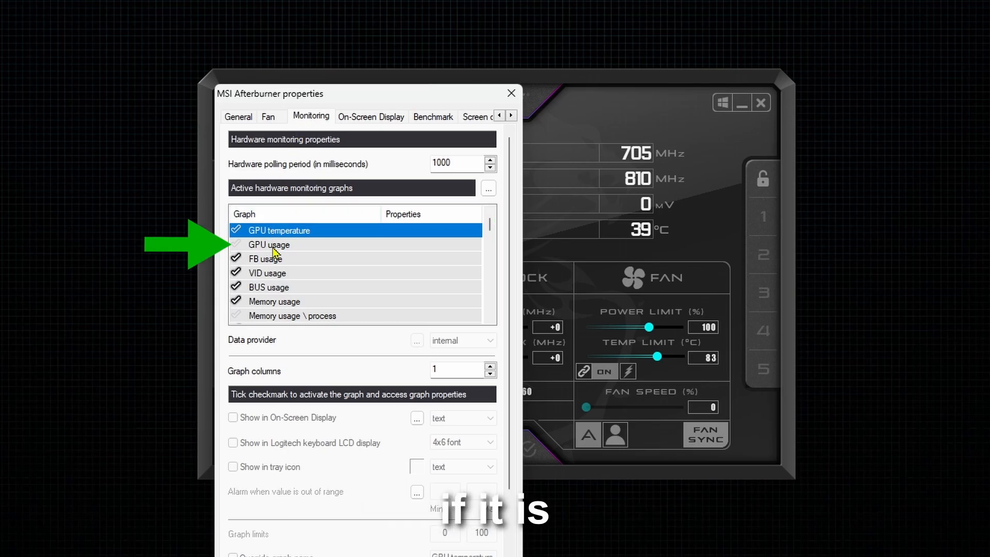
click(237, 245)
click(274, 245)
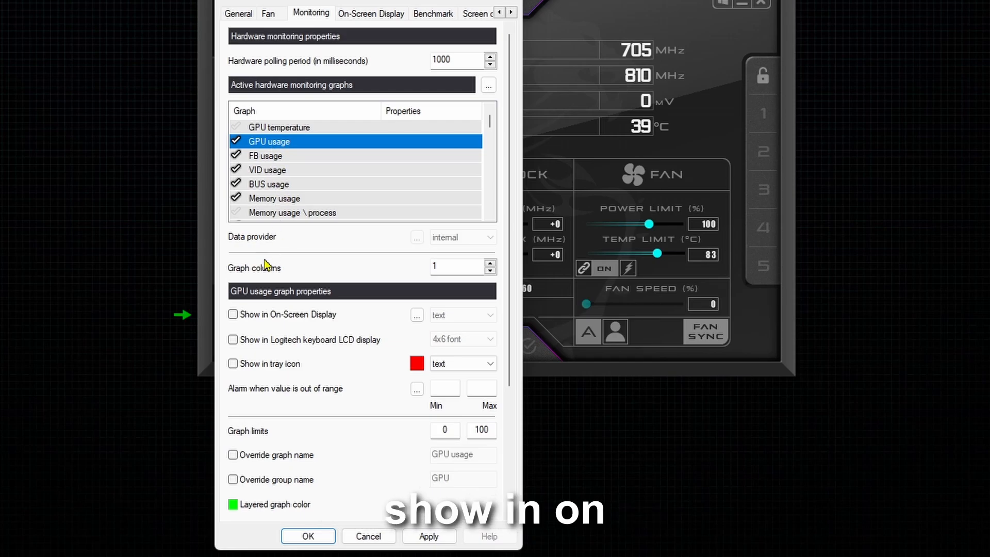
click(232, 315)
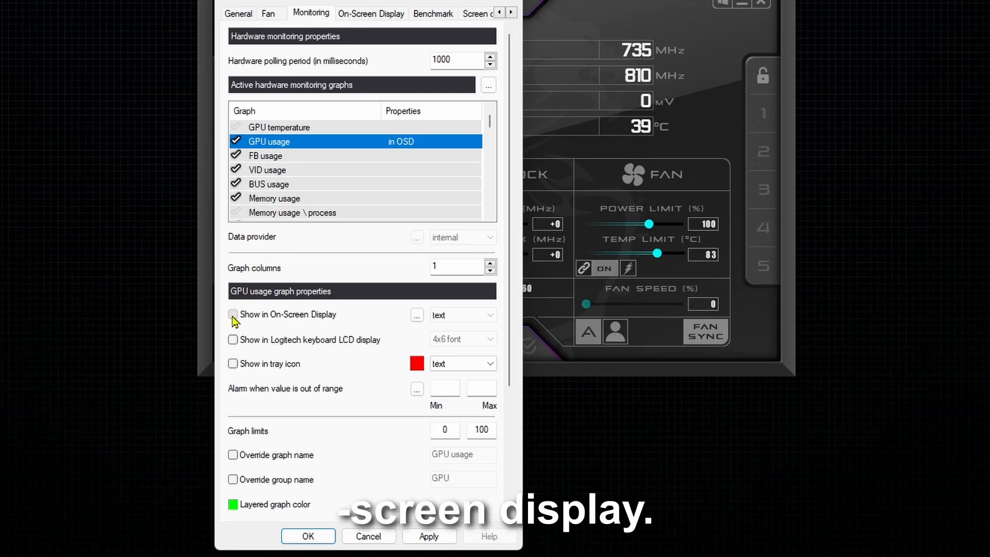
click(236, 126)
click(240, 127)
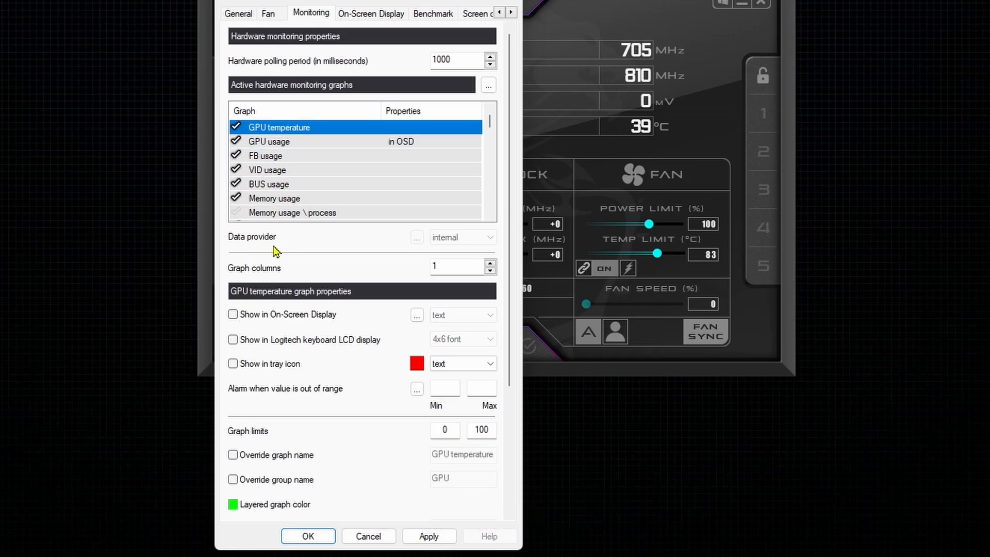
Show the Memory usage, Core clock and Power percent graphs in the On-Screen Display
click(293, 199)
scroll(331, 201, down, 2)
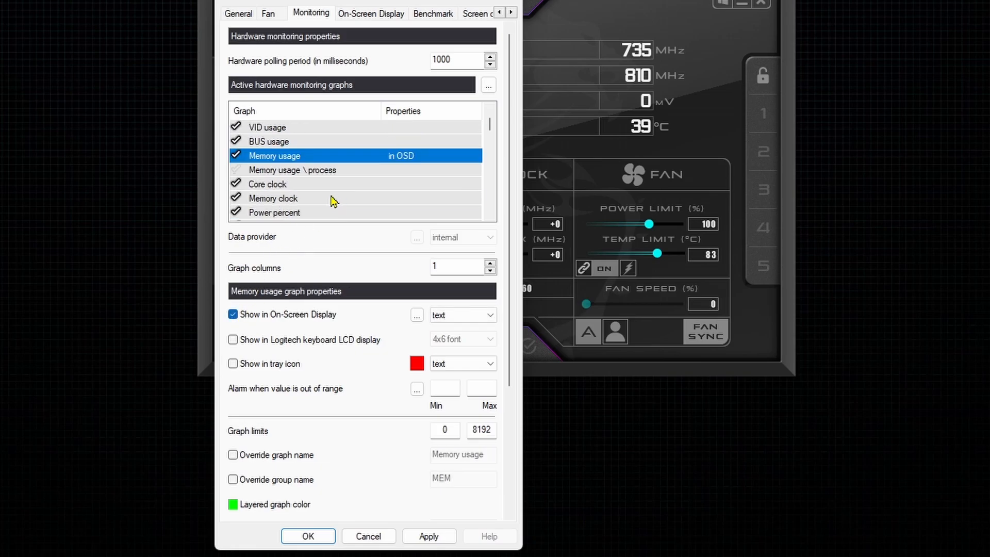
click(281, 147)
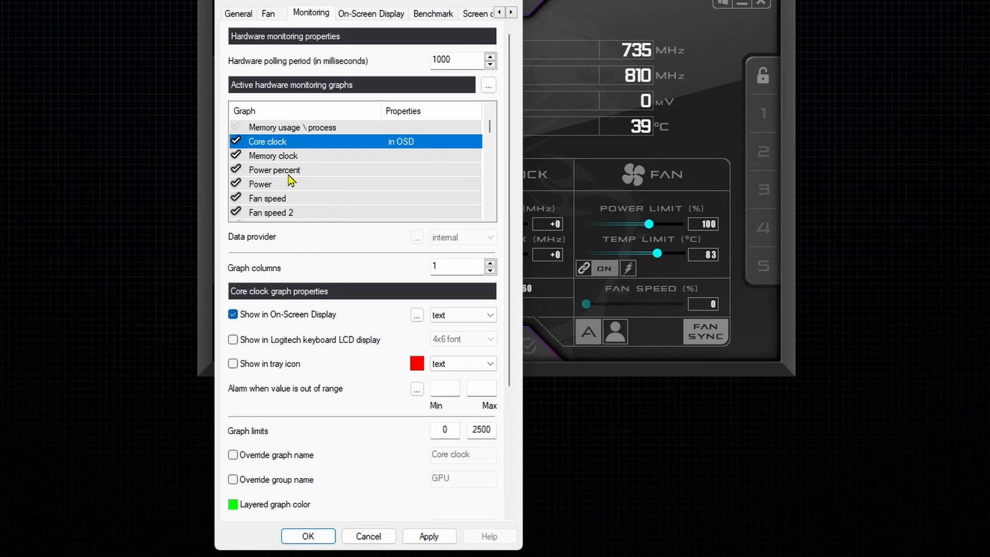
click(279, 170)
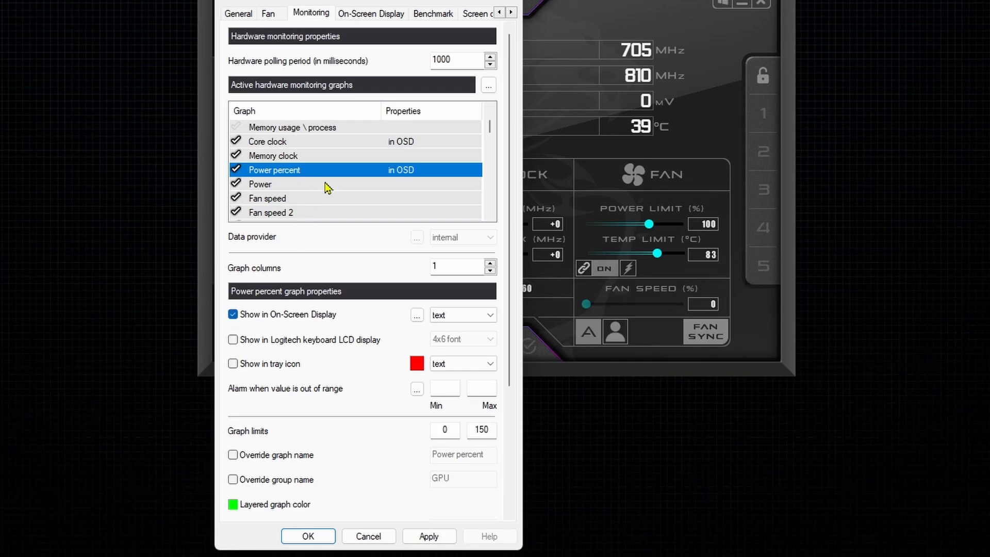
Show the overall CPU temperature graph in the On-Screen Display
scroll(327, 187, down, 2)
scroll(330, 186, up, 1)
scroll(331, 185, down, 1)
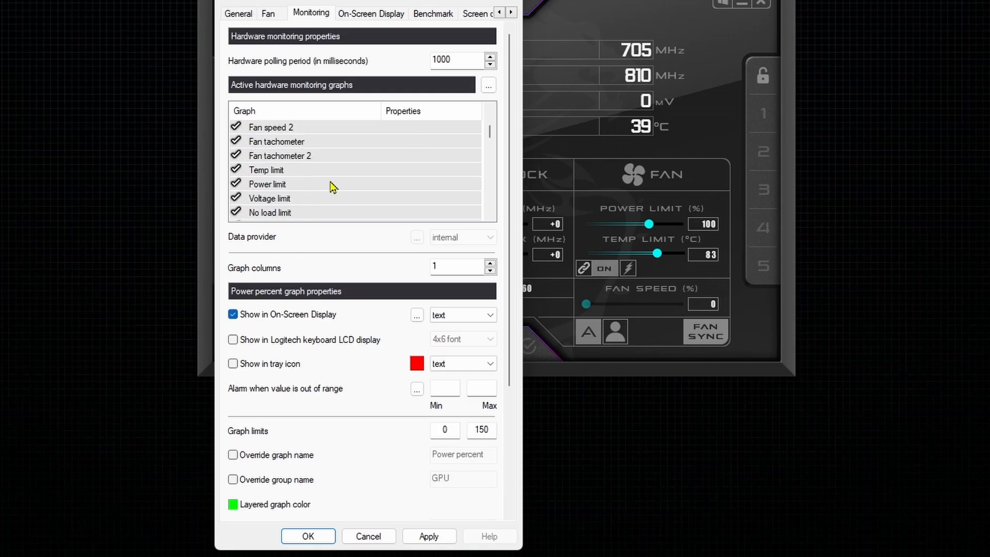
scroll(332, 187, down, 2)
scroll(332, 185, down, 3)
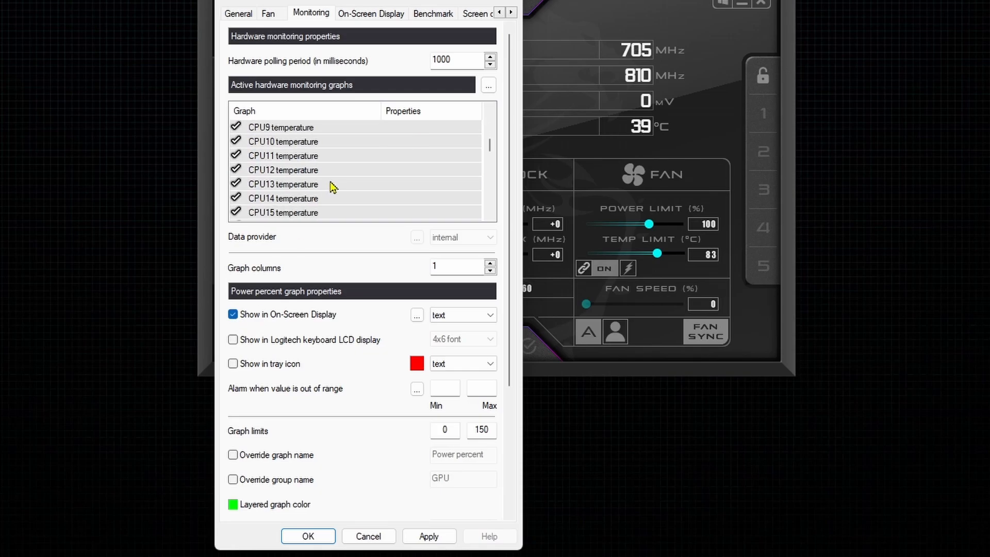
click(312, 200)
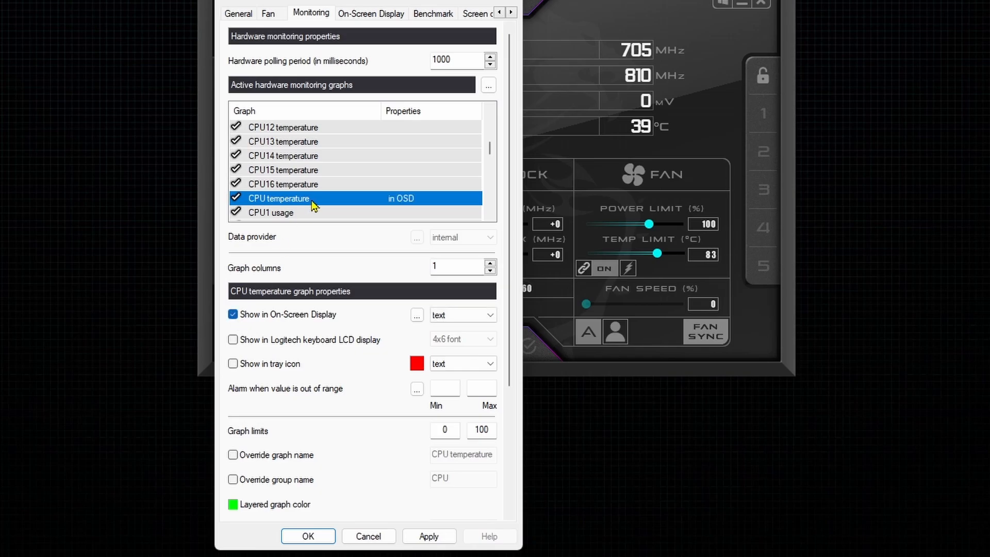
Show the overall CPU usage and CPU clock graphs in the On-Screen Display
scroll(315, 202, down, 5)
scroll(317, 201, down, 1)
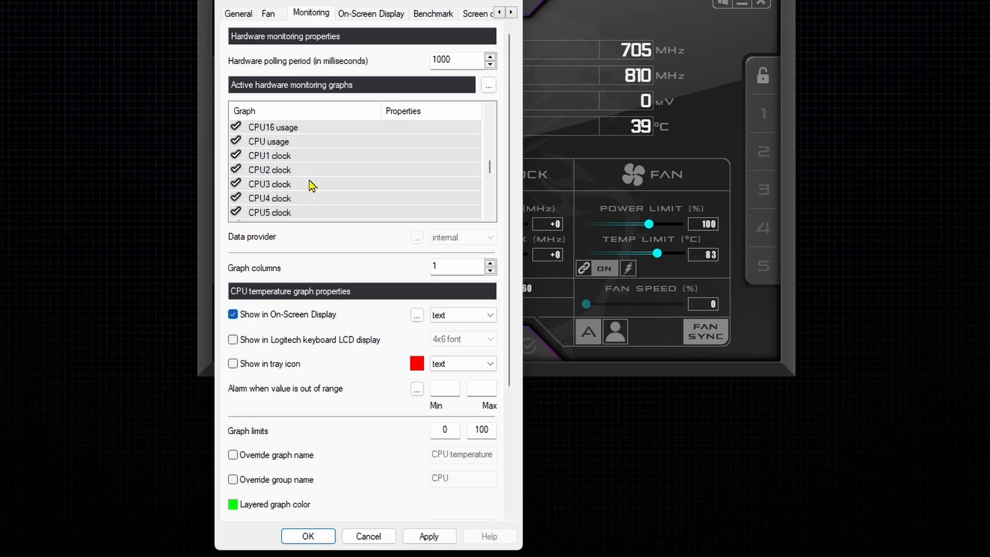
scroll(309, 183, up, 1)
click(281, 186)
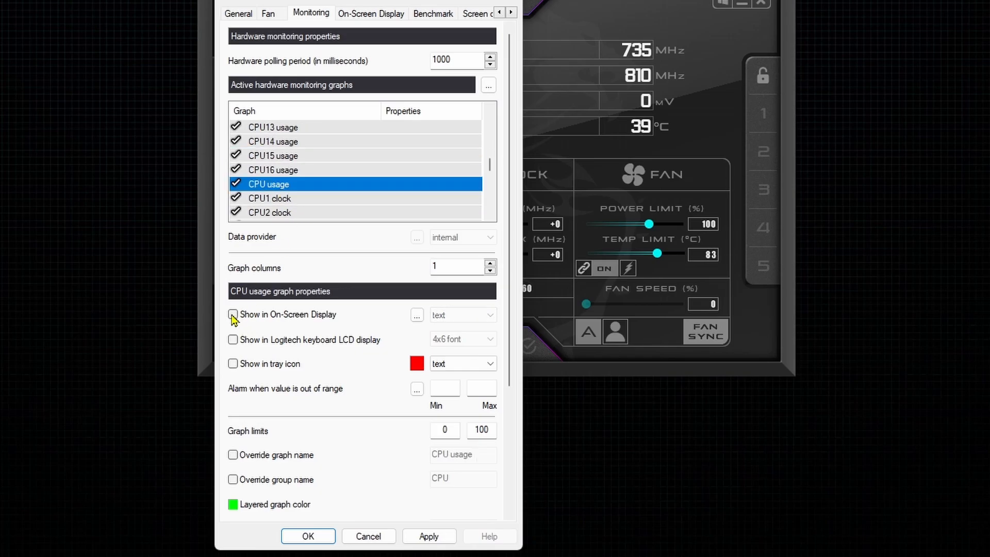
scroll(323, 199, down, 5)
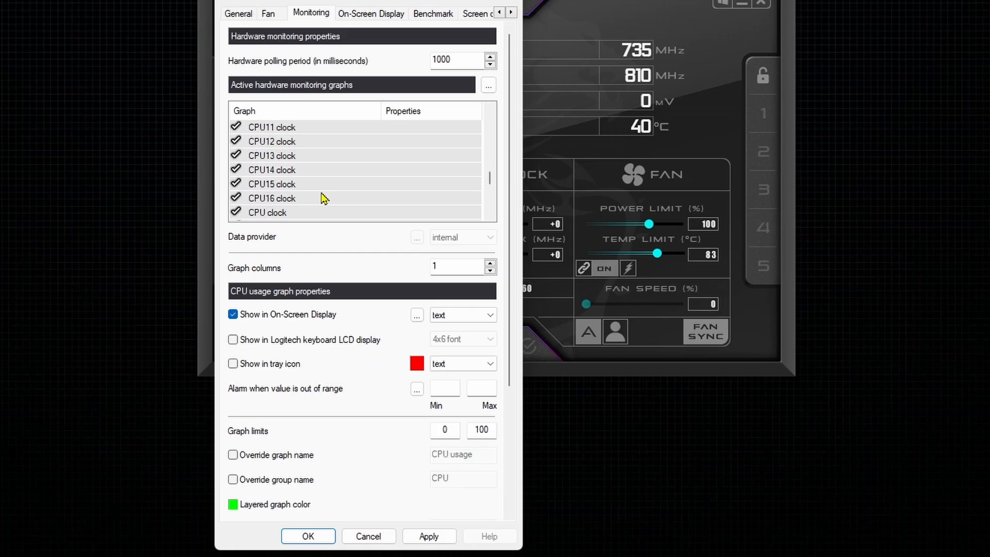
scroll(322, 201, down, 1)
click(277, 174)
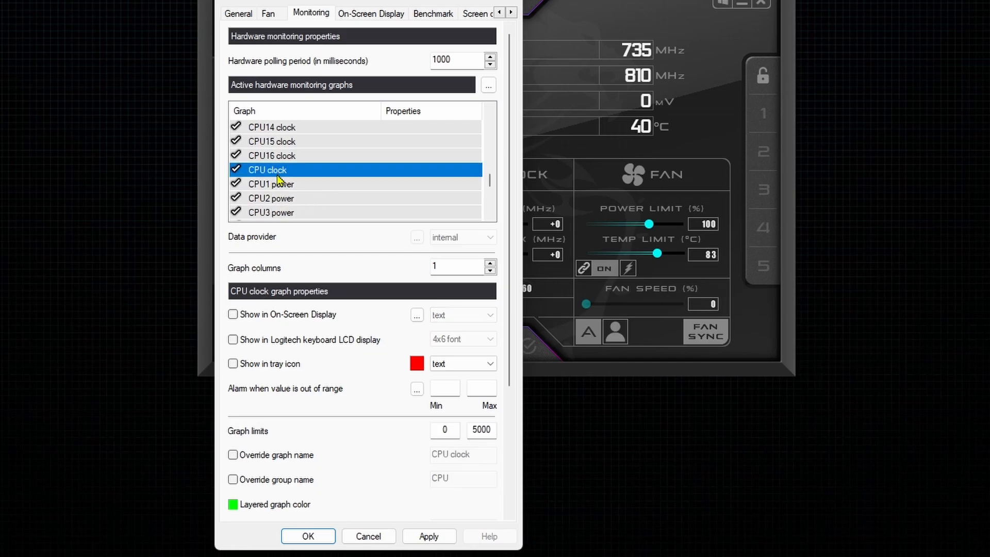
click(233, 314)
Show the overall CPU power and RAM usage graphs in the On-Screen Display
scroll(316, 186, down, 6)
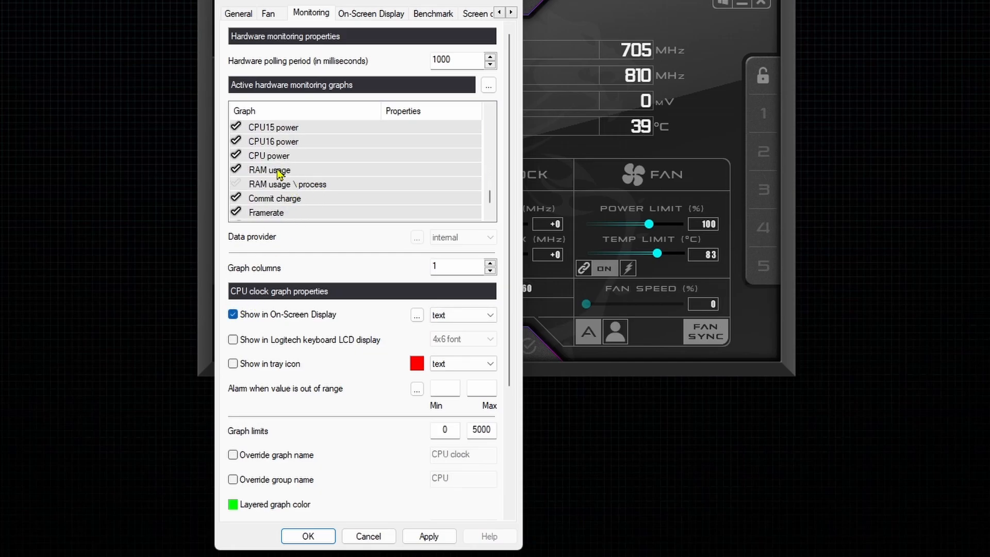
click(286, 162)
click(265, 171)
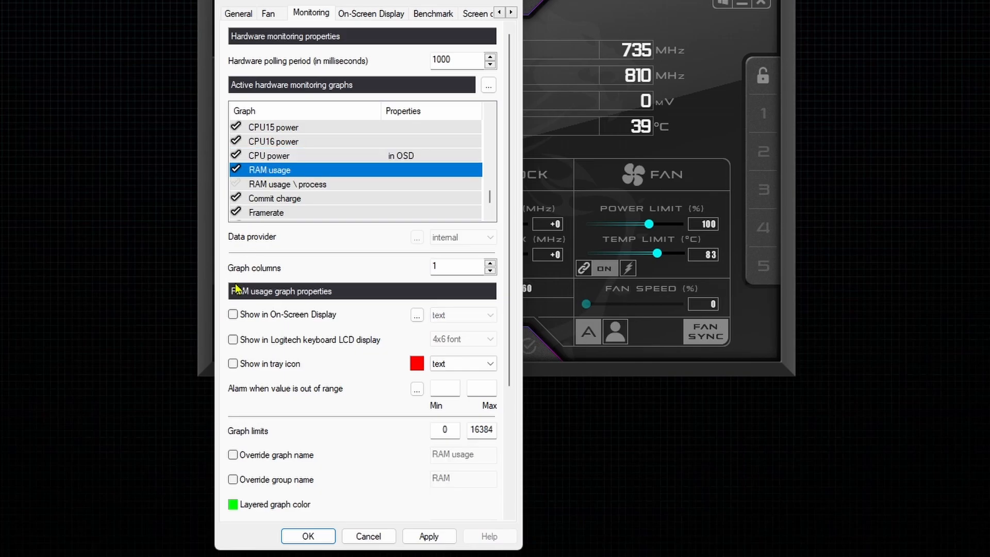
click(232, 315)
Show the Framerate and Frametime graphs in the On-Screen Display
scroll(302, 176, down, 1)
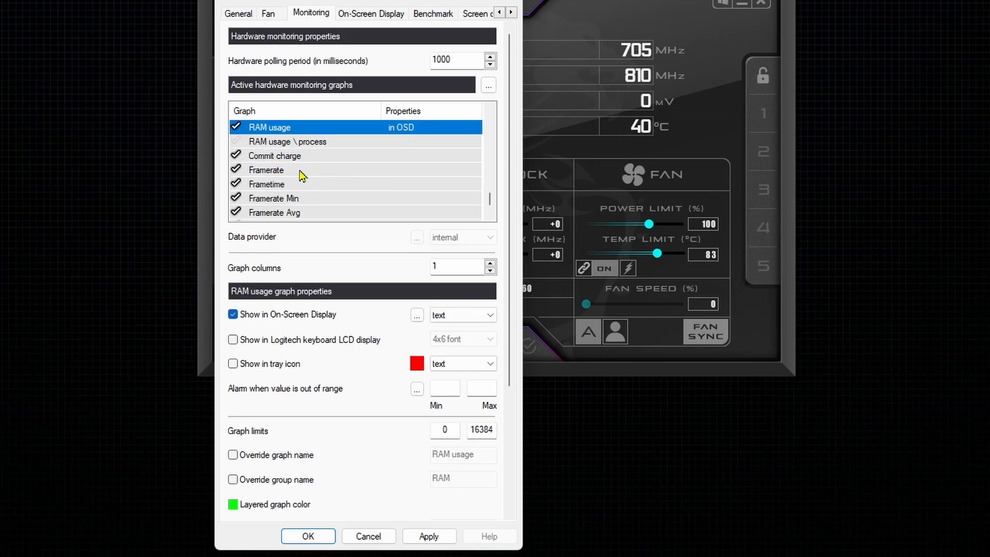
click(267, 172)
click(232, 315)
click(267, 184)
click(232, 315)
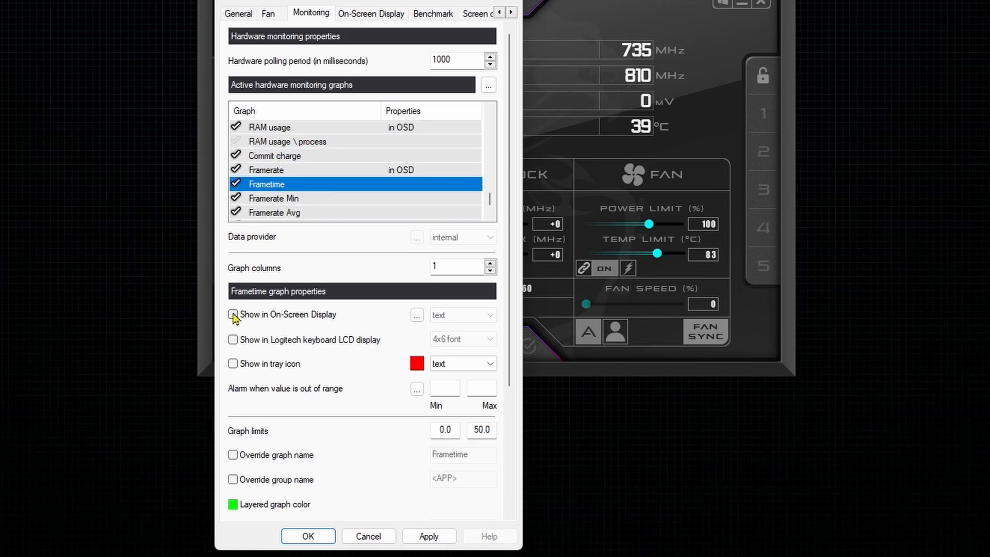
Show the Framerate Min, Framerate Avg and Framerate Max graphs in the On-Screen Display
click(273, 199)
click(232, 315)
scroll(326, 178, down, 1)
click(325, 171)
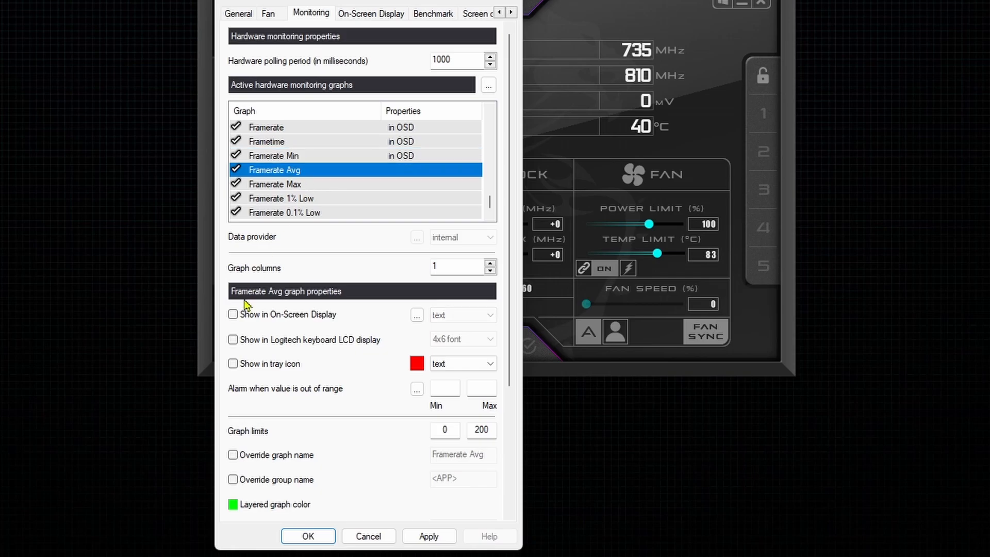
click(273, 184)
click(232, 315)
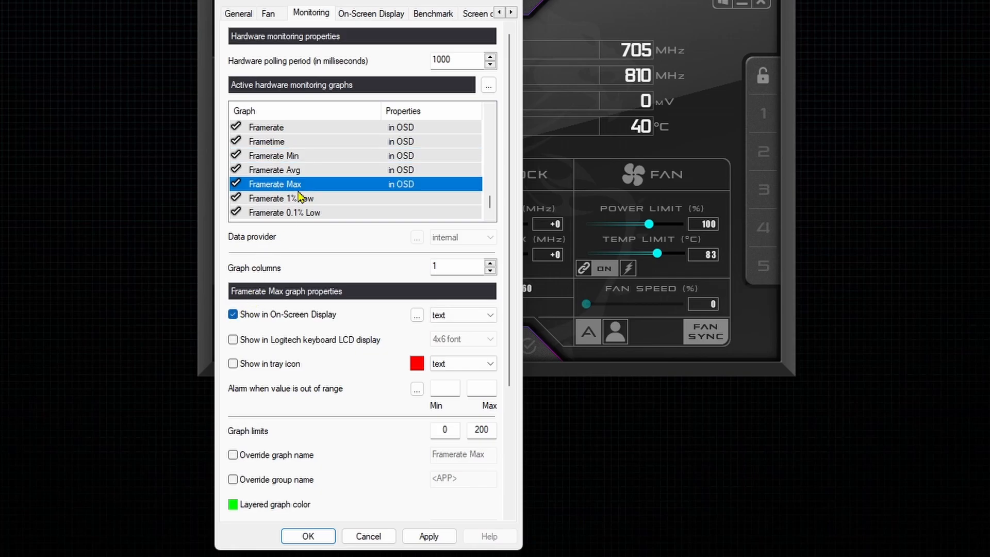
Show the Framerate 1% Low and Framerate 0.1% Low graphs in the On-Screen Display, then apply the settings and minimize the program
click(299, 199)
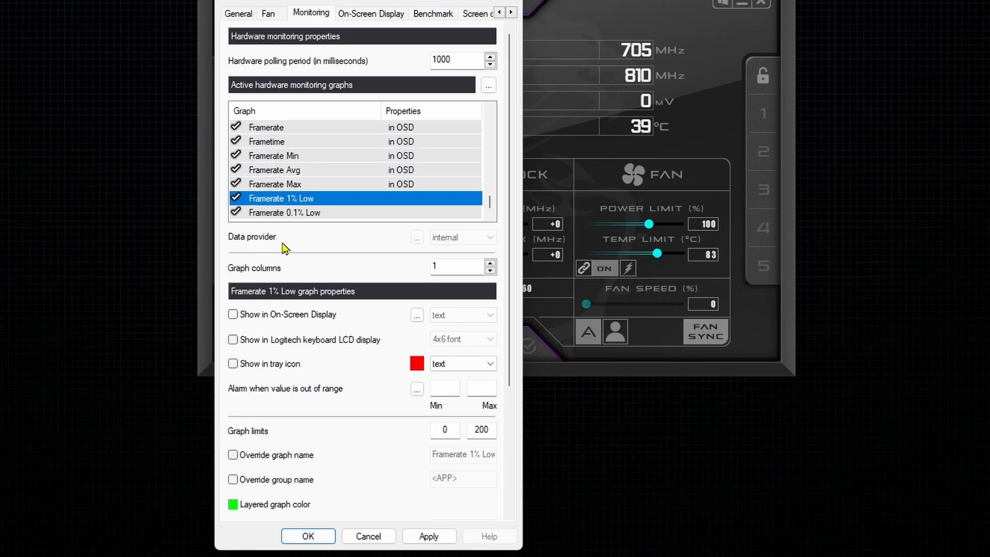
click(301, 214)
scroll(367, 193, up, 10)
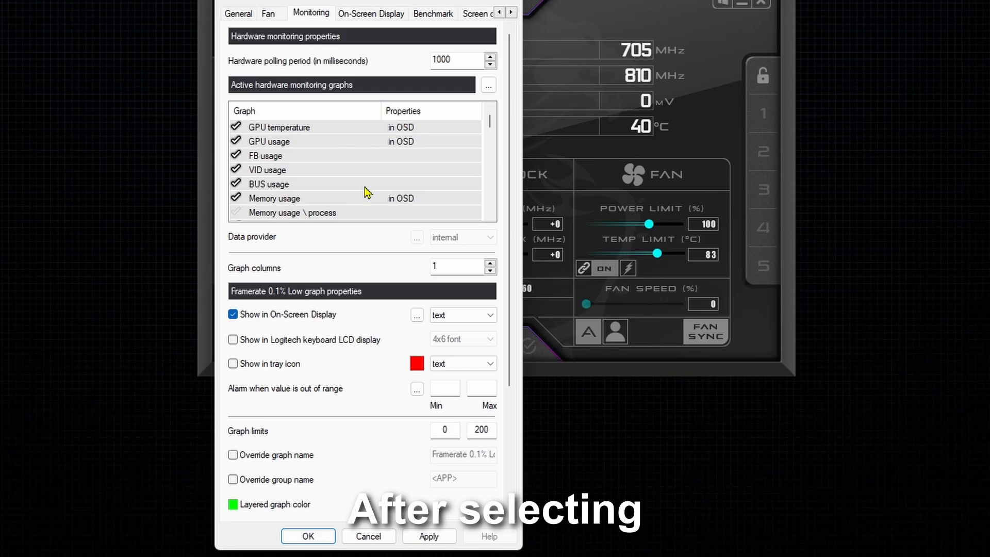
click(432, 537)
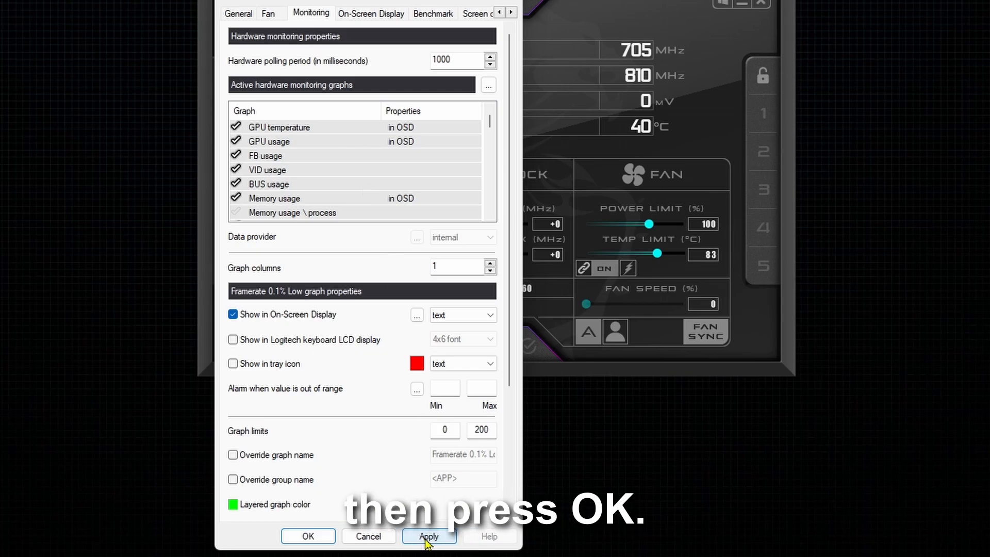
click(308, 536)
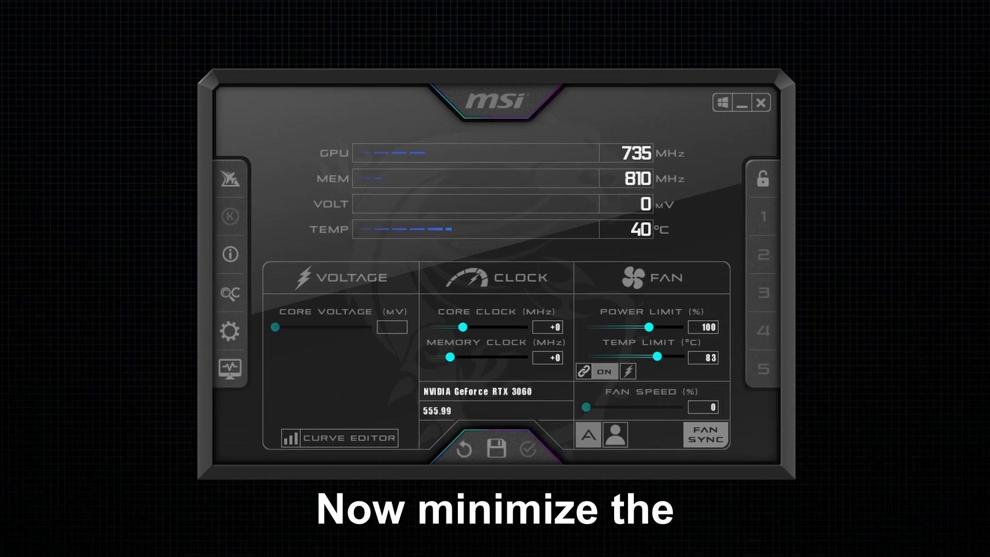
click(741, 105)
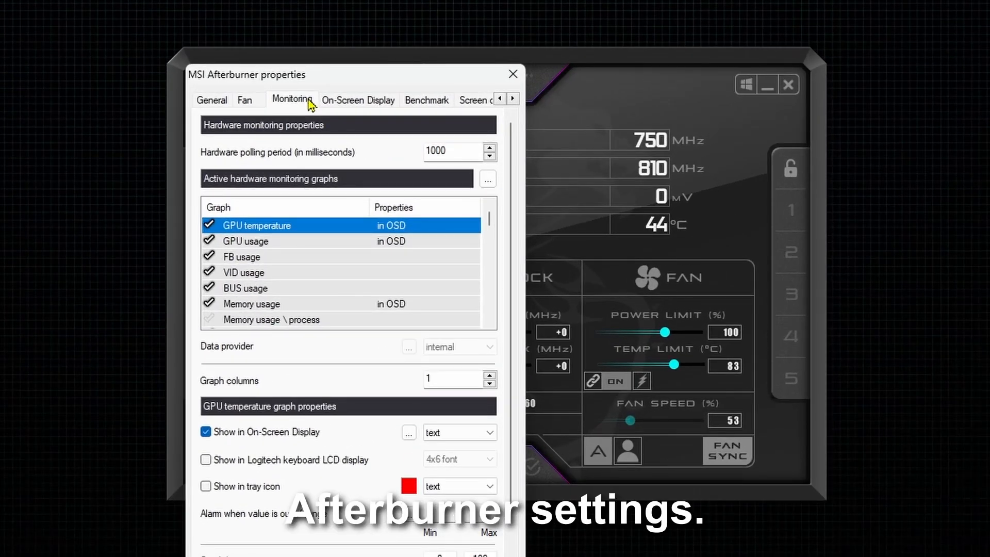
Set the benchmark results file to Benchmark.txt in the MSI Afterburner installation folder
click(425, 106)
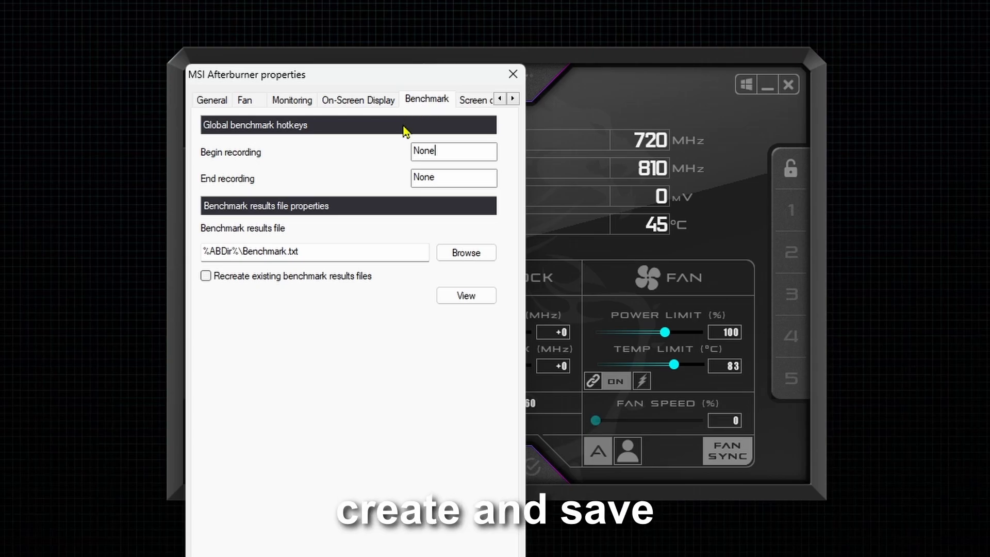
click(466, 253)
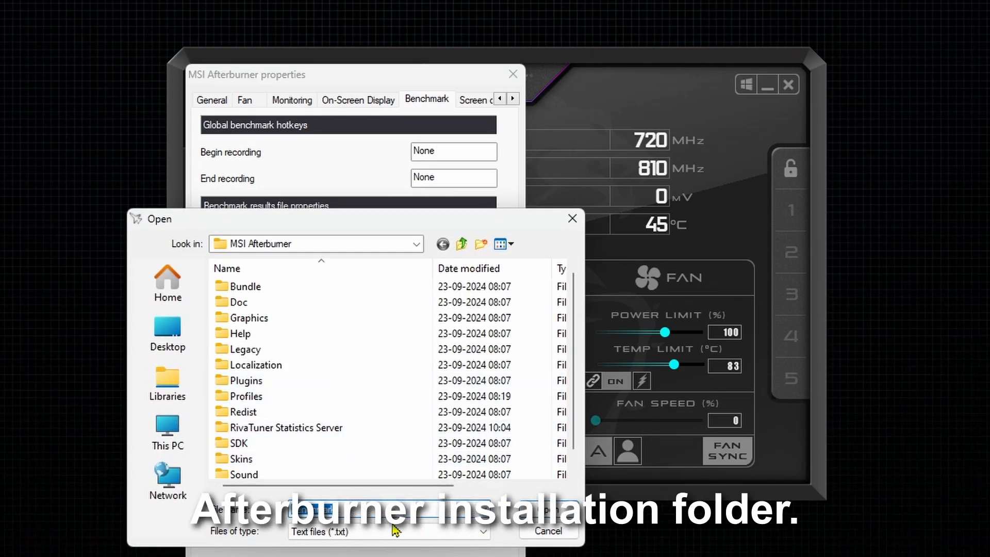
scroll(338, 468, down, 1)
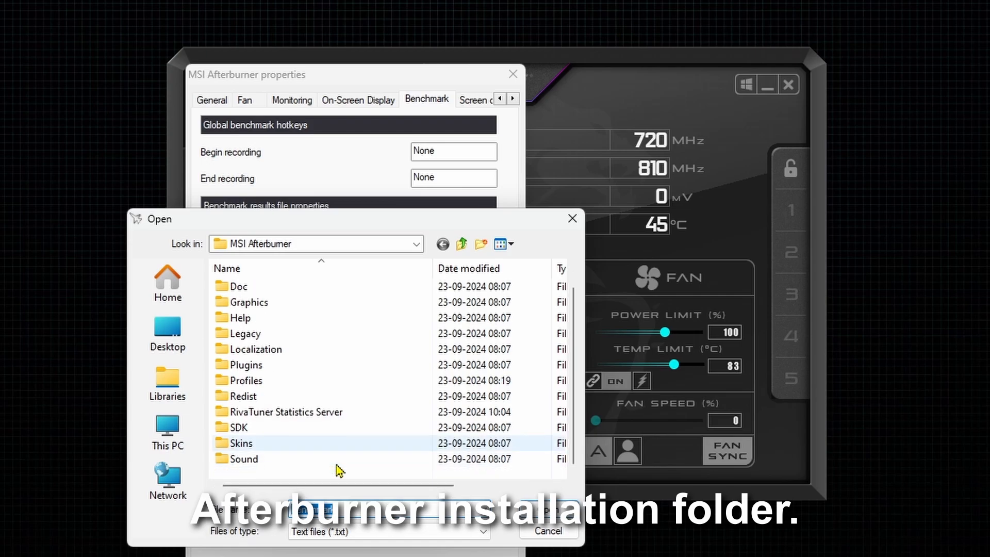
click(545, 523)
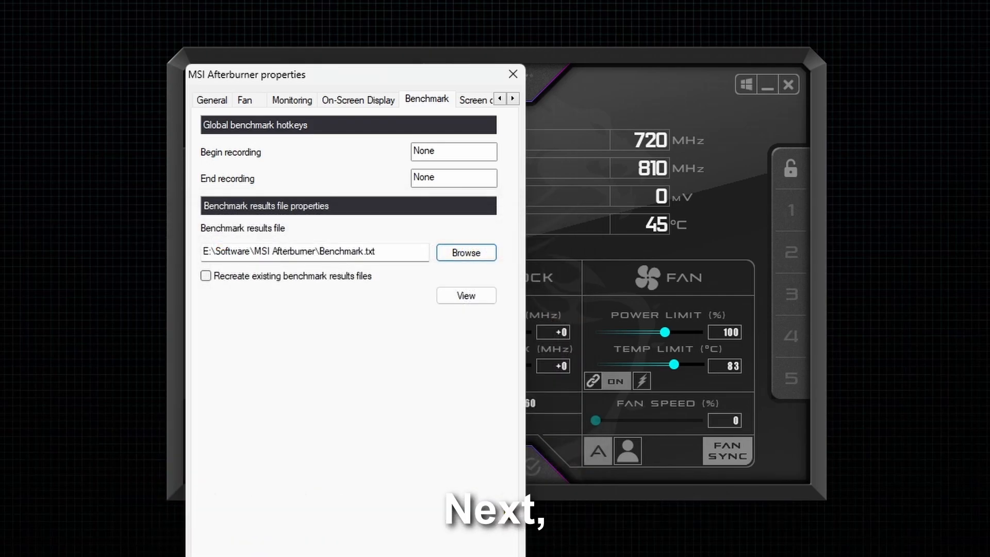
Assign Ctrl + Alt + 2 to begin benchmark recording and Ctrl + Alt + 3 to end it, and save the settings
click(437, 151)
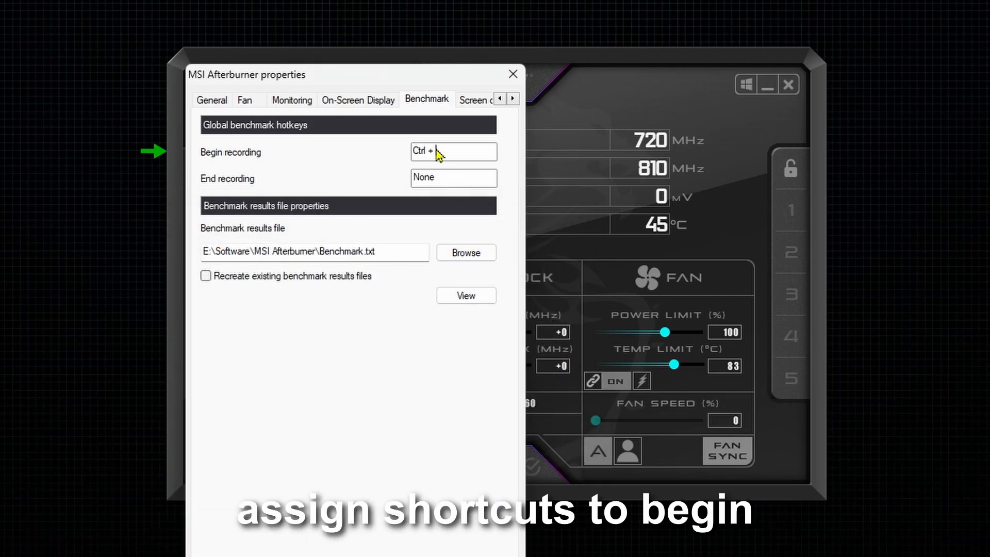
key(alt)
click(448, 179)
key(ctrl)
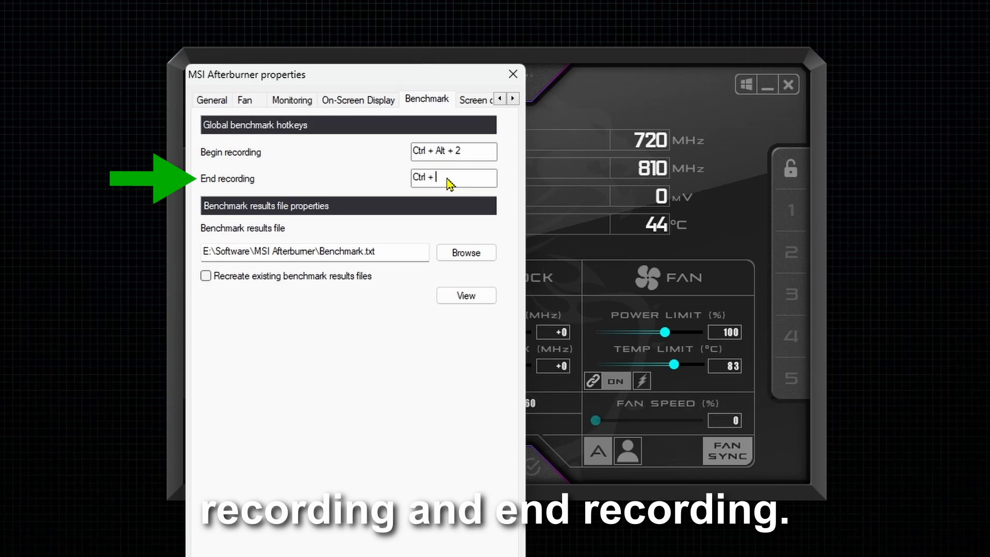
key(alt)
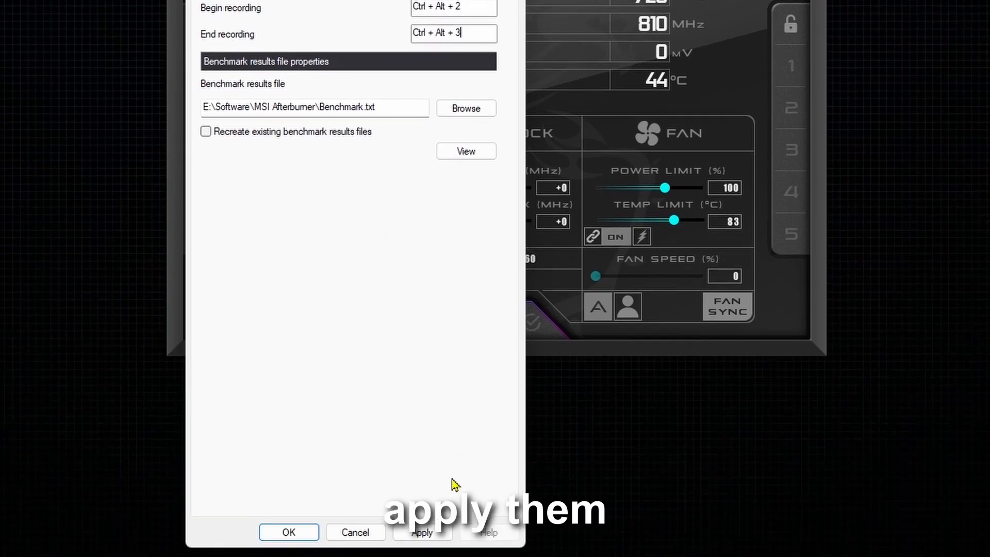
click(422, 533)
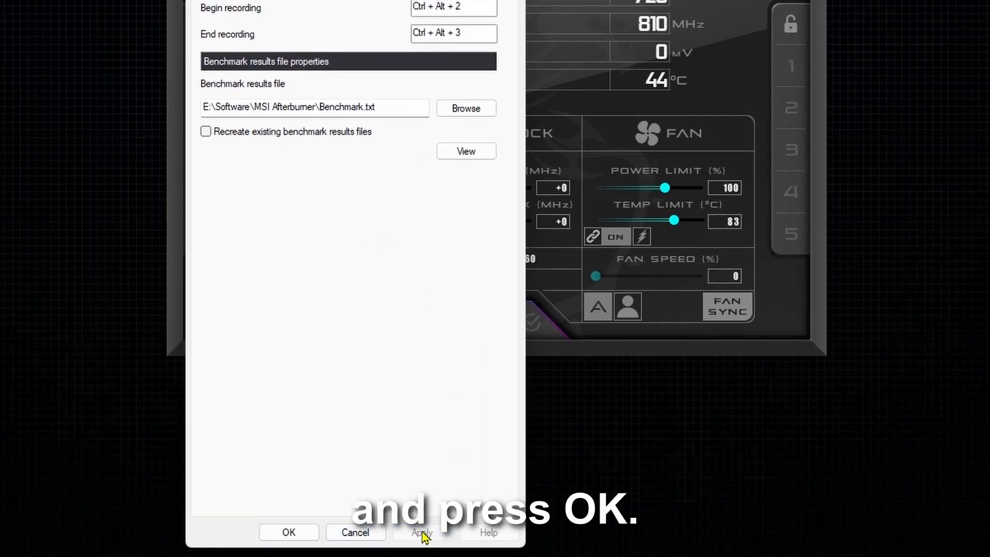
click(289, 533)
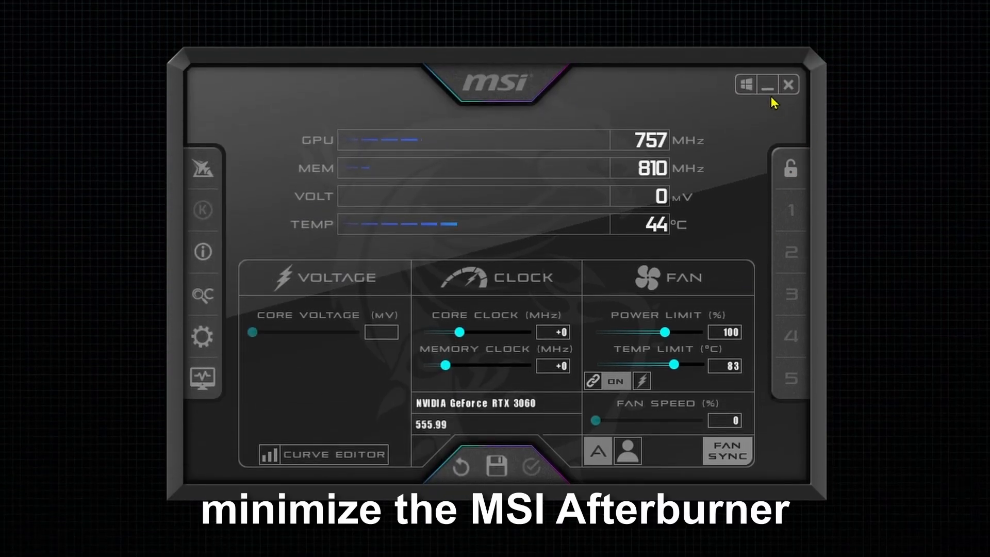
Minimize MSI Afterburner and begin a benchmark recording in the running game
click(768, 89)
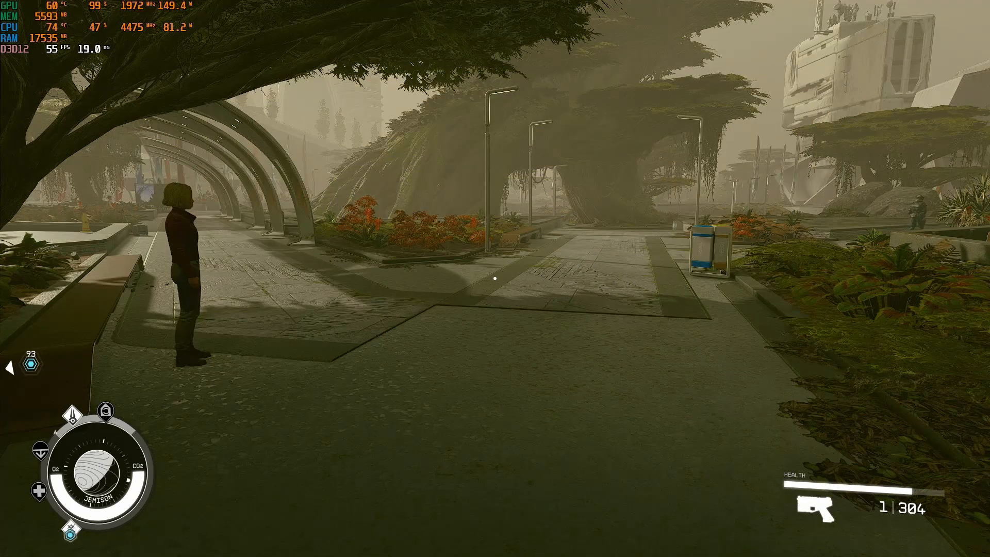
key(ctrl+alt+2)
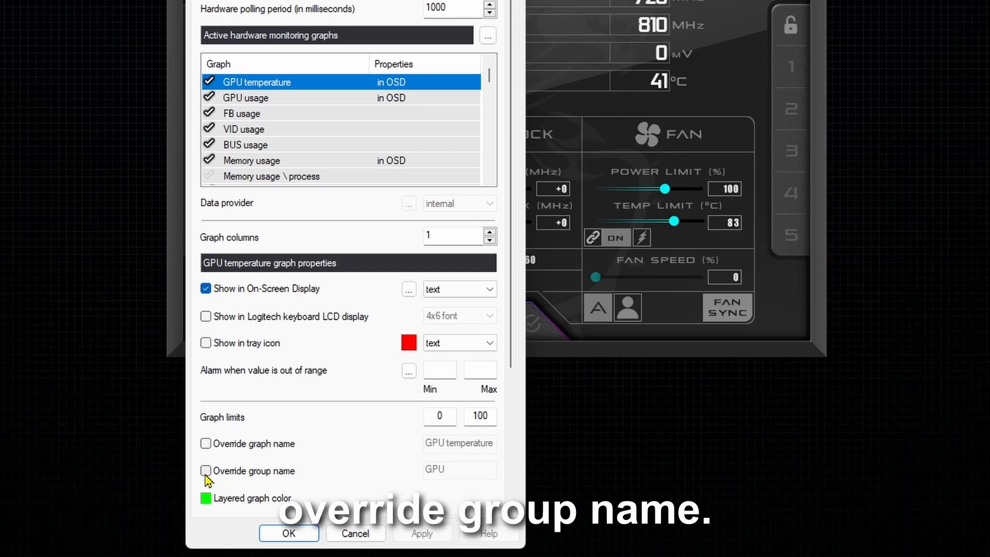
Override the GPU temperature graph's group name with "GPU Temp" and apply it
click(206, 471)
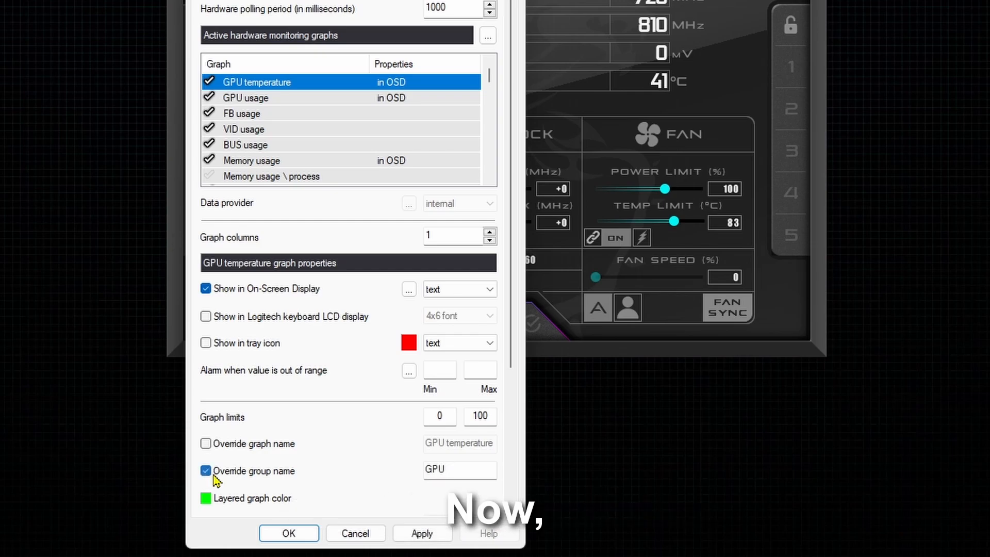
text(T)
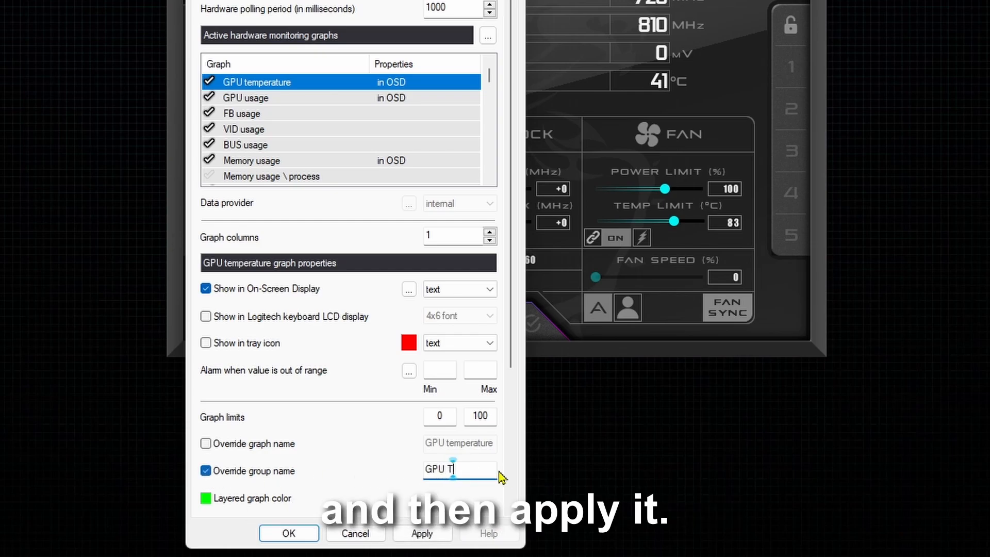
text(emp)
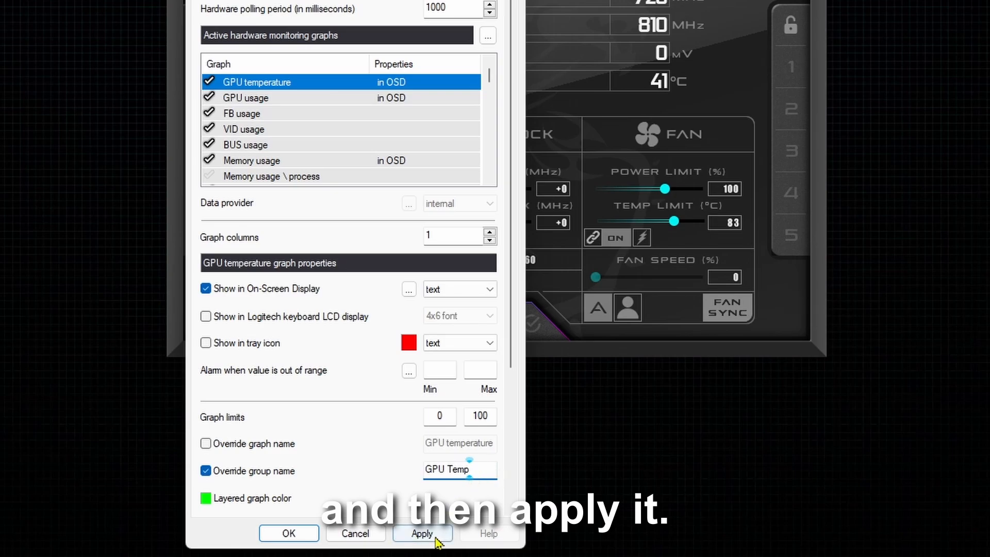
click(420, 532)
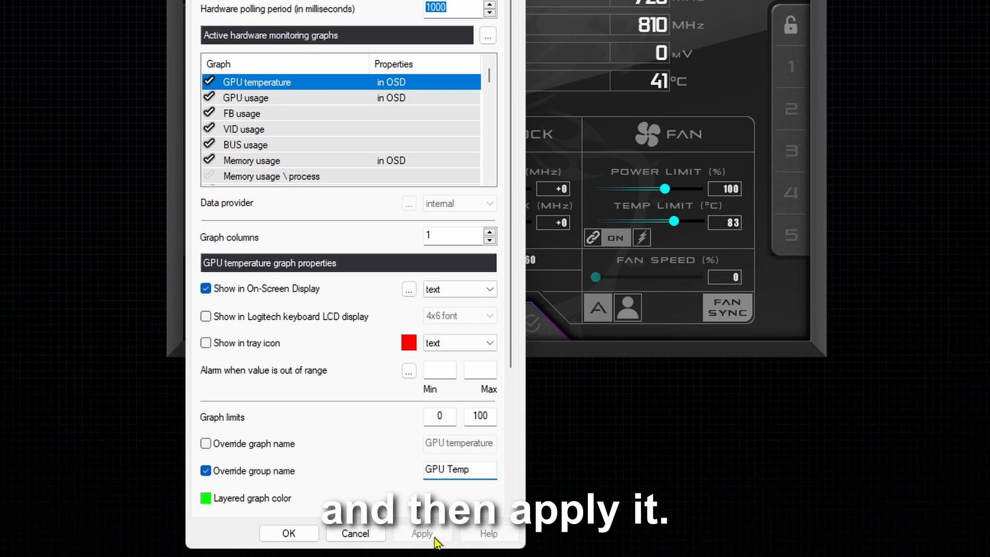
Override the GPU usage graph's group name with "GPU Usage" and apply it
click(258, 98)
click(205, 472)
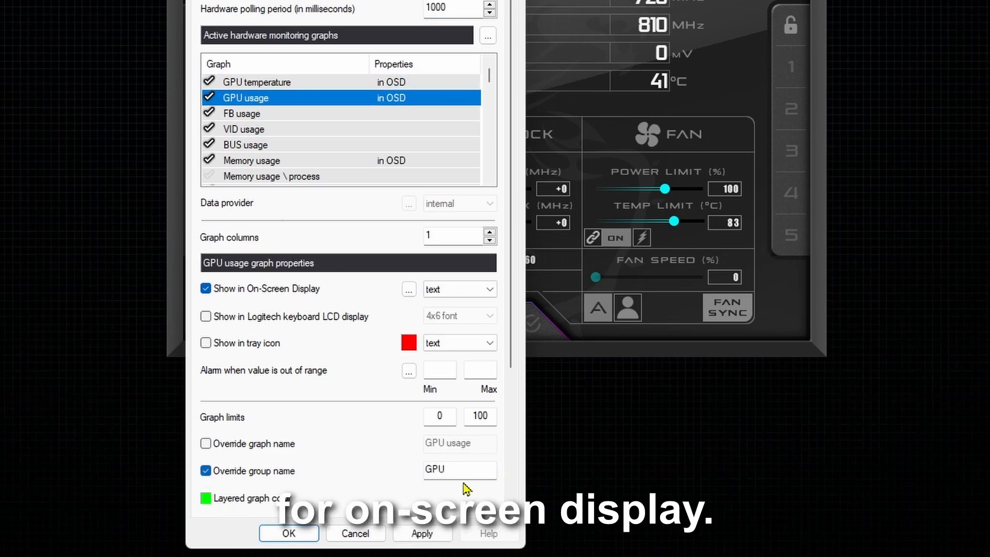
click(467, 470)
text(Usage)
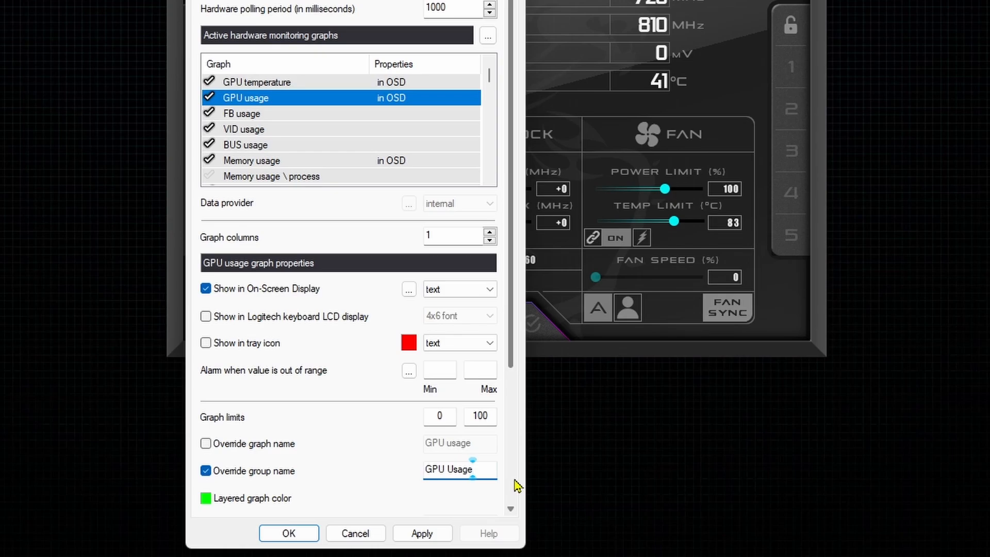
click(414, 533)
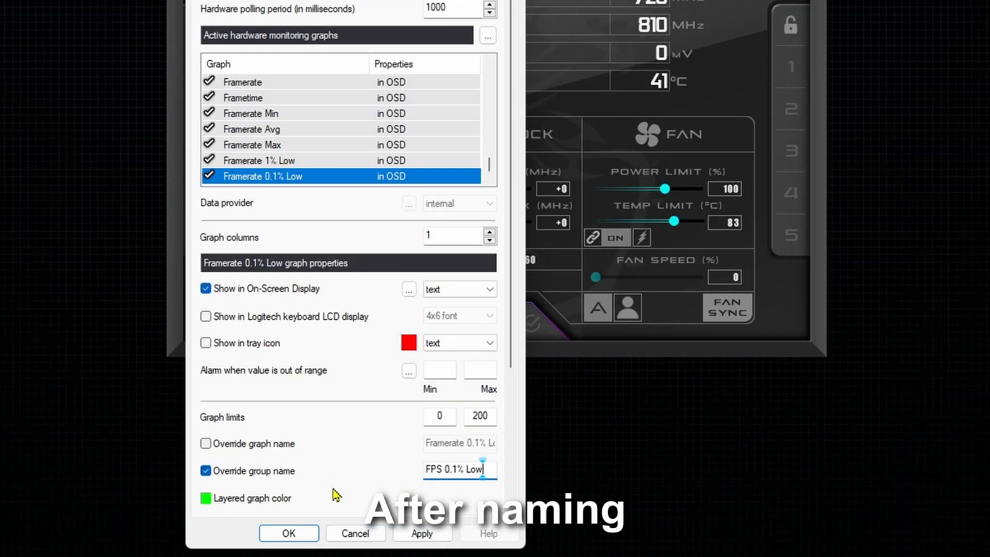
Apply the "FPS 0.1% Low" group name for Framerate 0.1% Low, close the properties and minimize the program
click(416, 532)
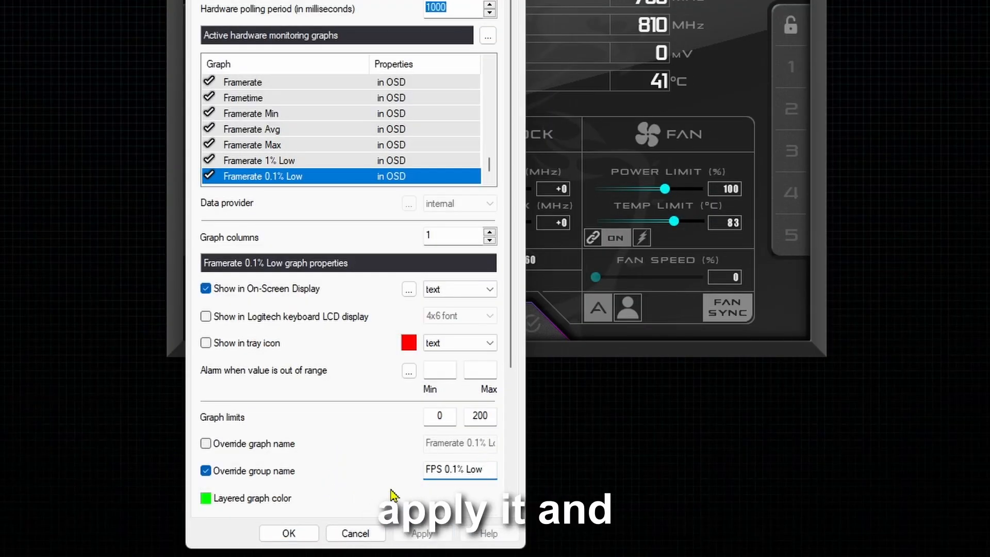
click(289, 533)
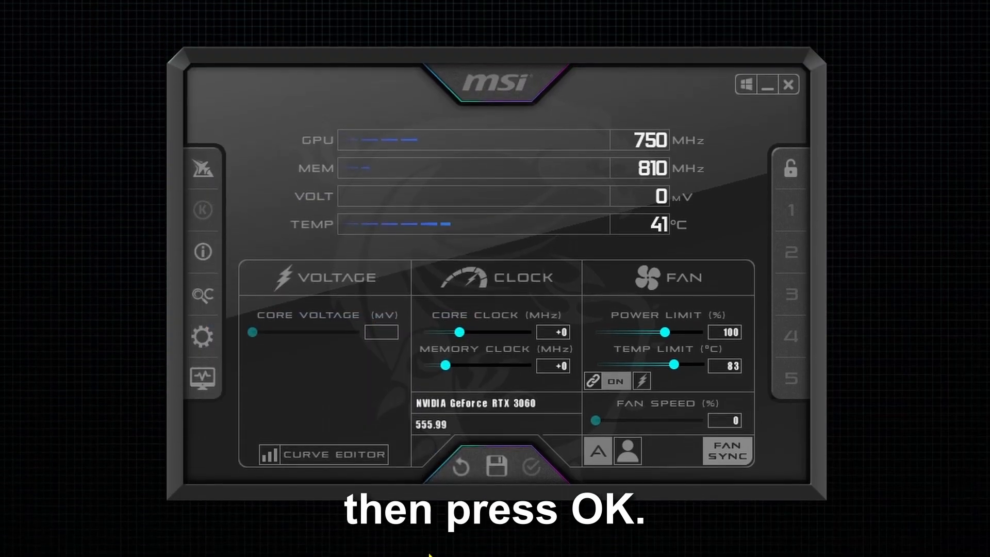
click(768, 87)
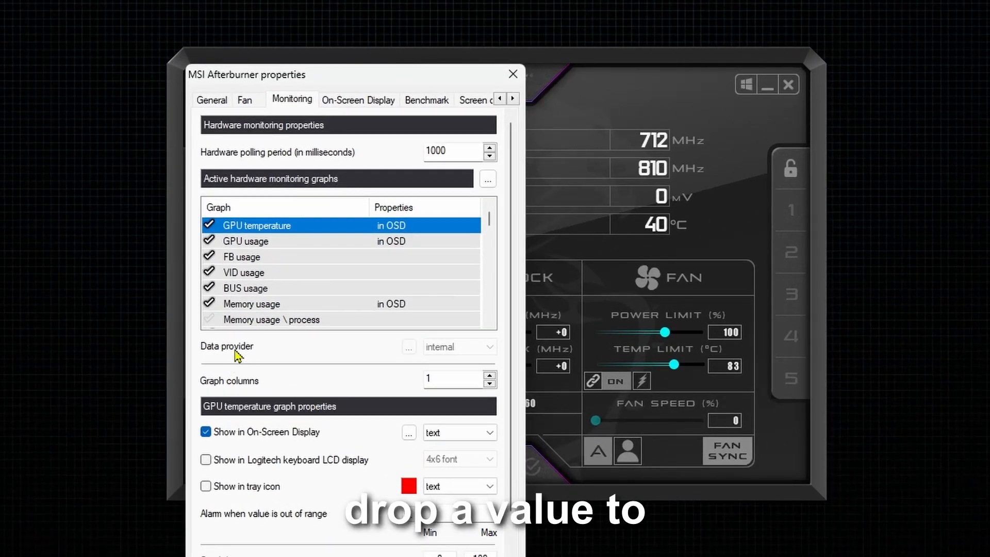
Move Memory usage higher in the graph list and place the graphs from Framerate to Framerate 0.1% Low directly below RAM usage
drag(255, 304, 272, 277)
scroll(288, 304, down, 10)
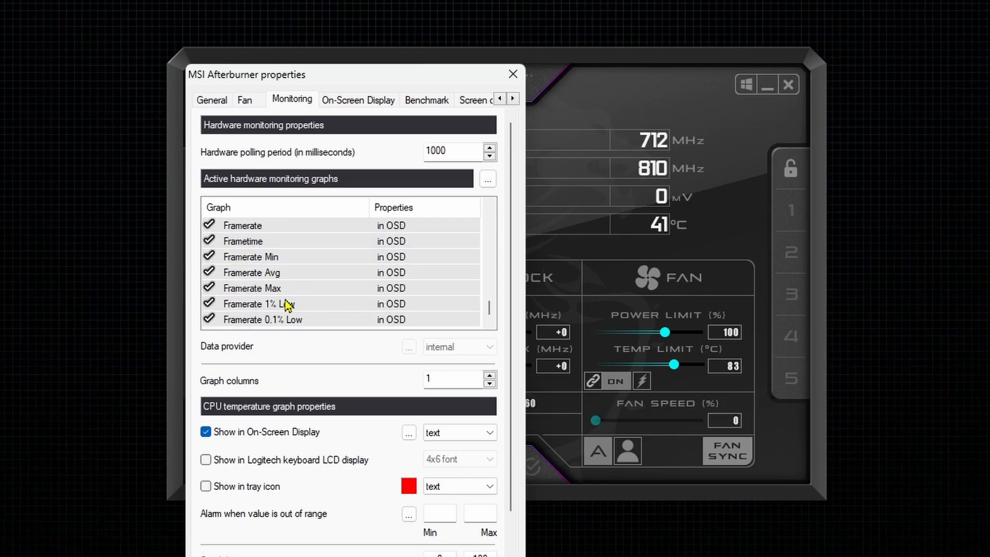
scroll(287, 303, up, 1)
scroll(287, 303, down, 1)
drag(281, 230, 284, 324)
scroll(310, 325, up, 1)
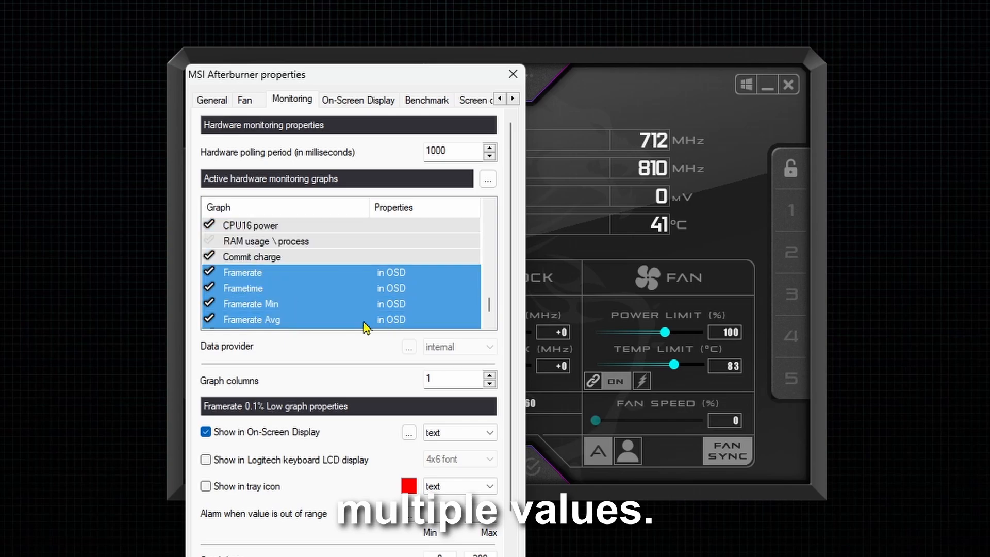
drag(227, 273, 260, 206)
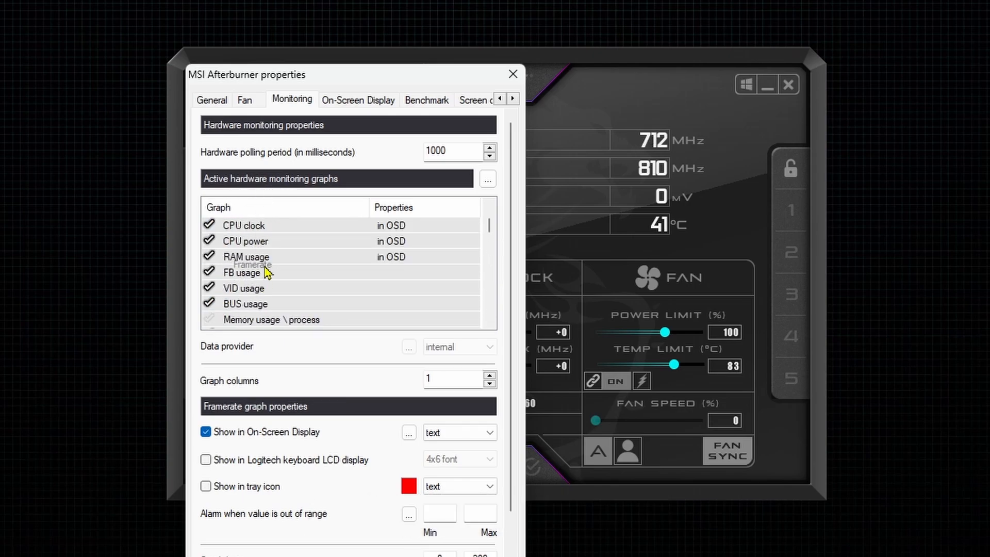
drag(264, 271, 265, 272)
scroll(300, 297, down, 1)
scroll(330, 310, down, 2)
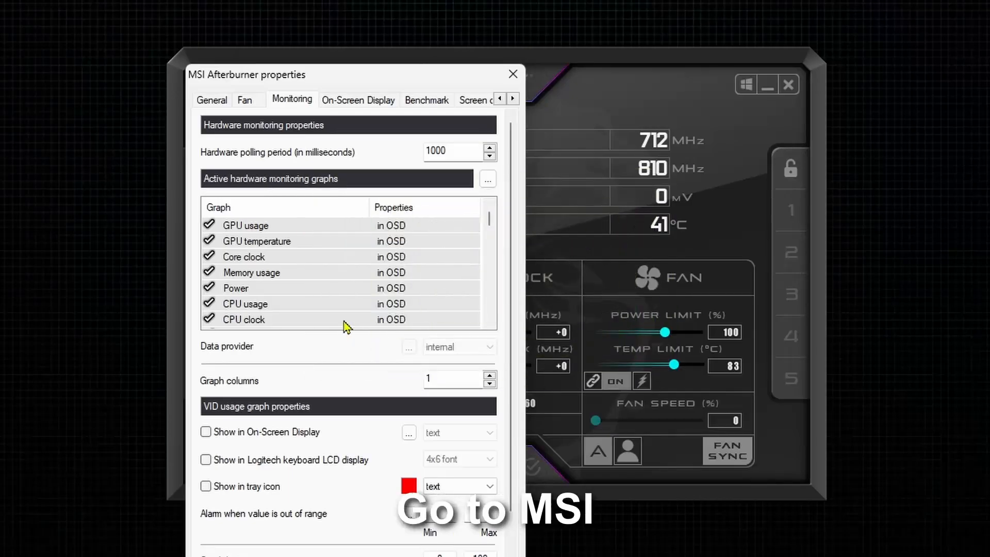
Prefix the CPU usage graph's group name with a line break so it reads "\nCPU Usage"
scroll(344, 316, down, 5)
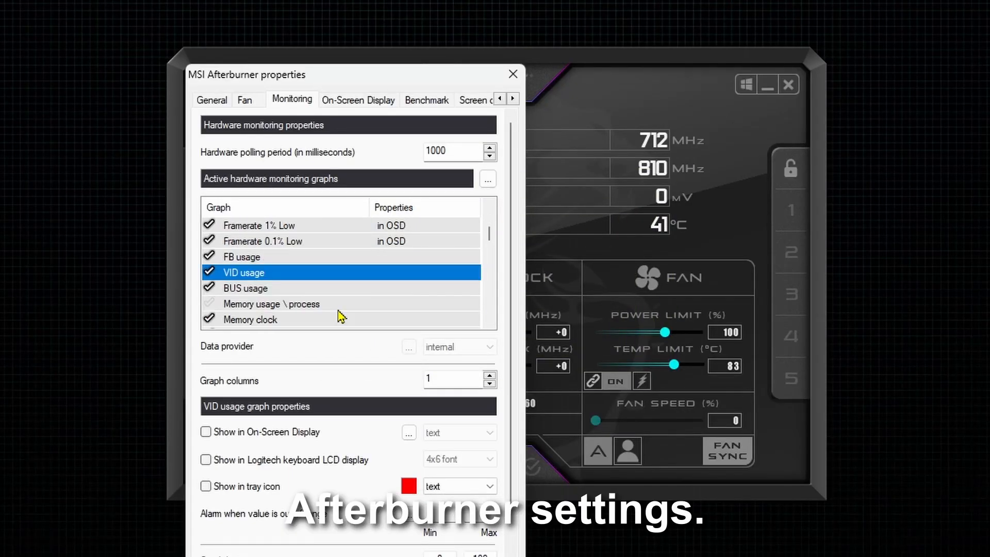
scroll(339, 316, up, 5)
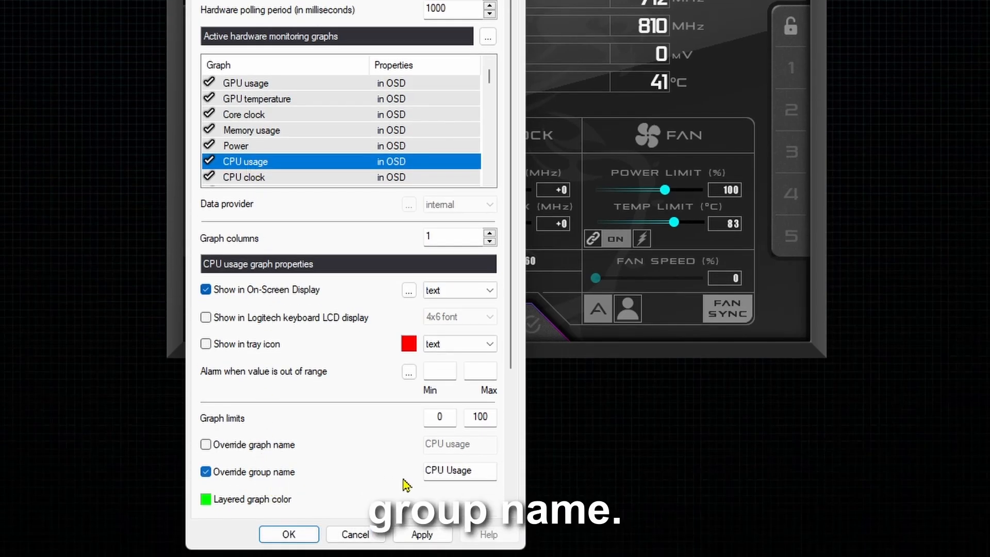
click(427, 471)
text(\)
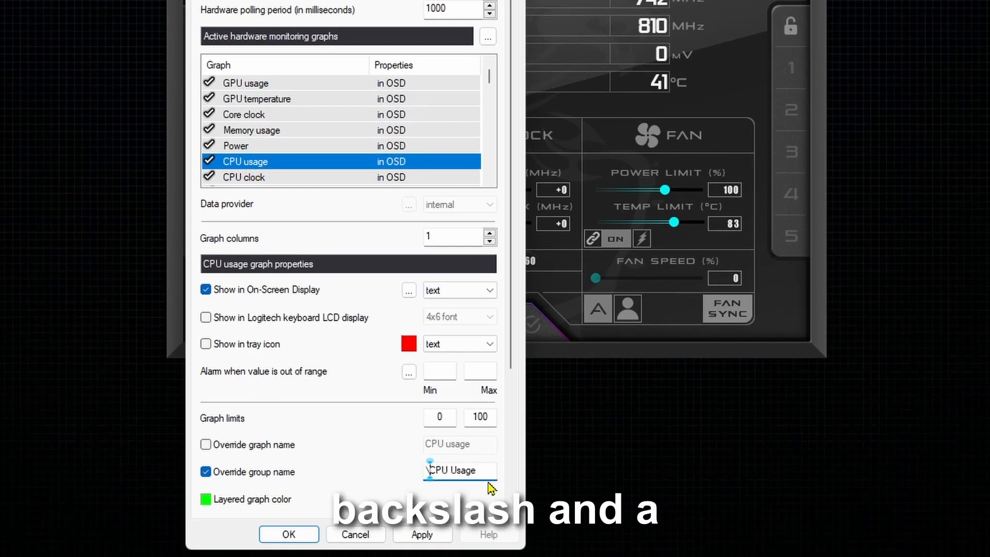
text(n)
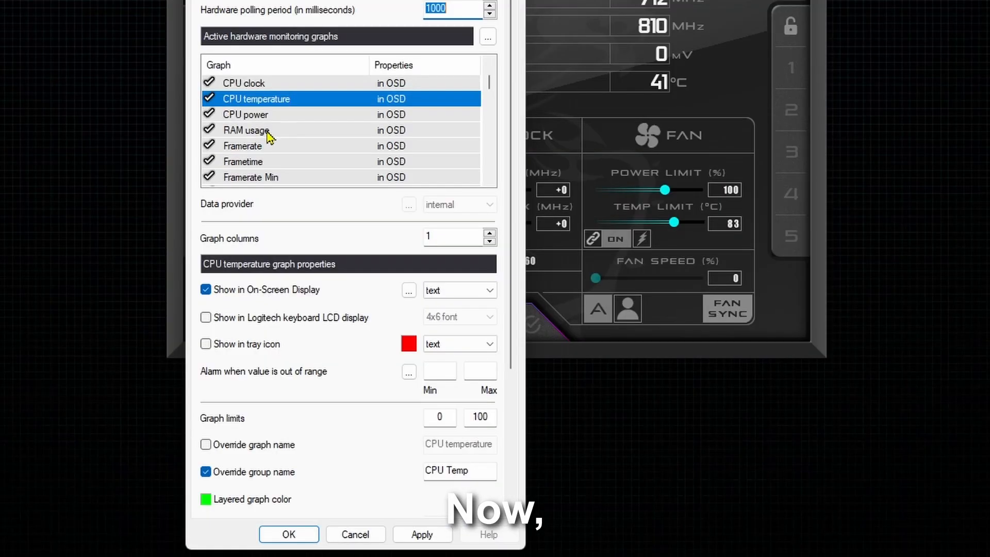
Prefix the RAM usage and Framerate group names with "\n", close the properties and minimize the program
click(259, 134)
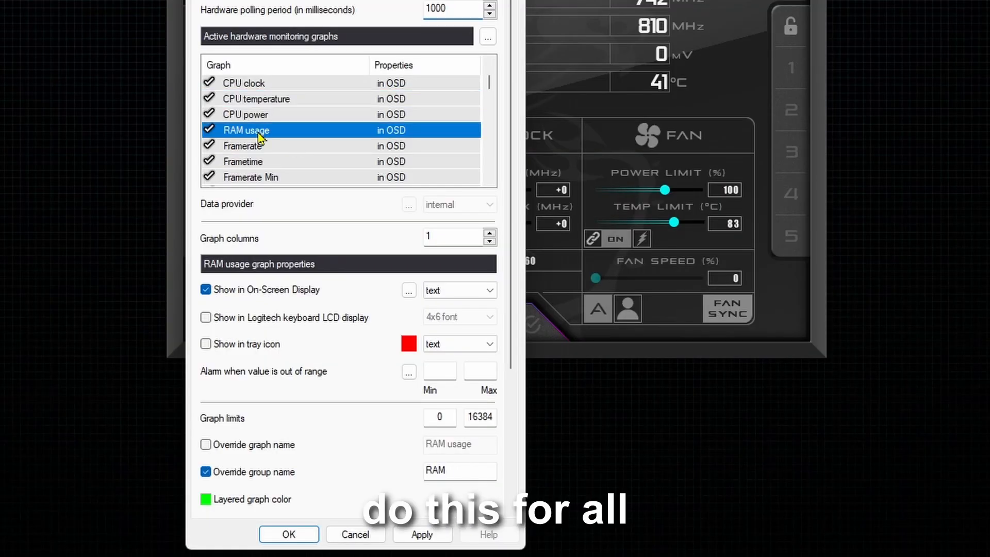
click(426, 470)
text(\)
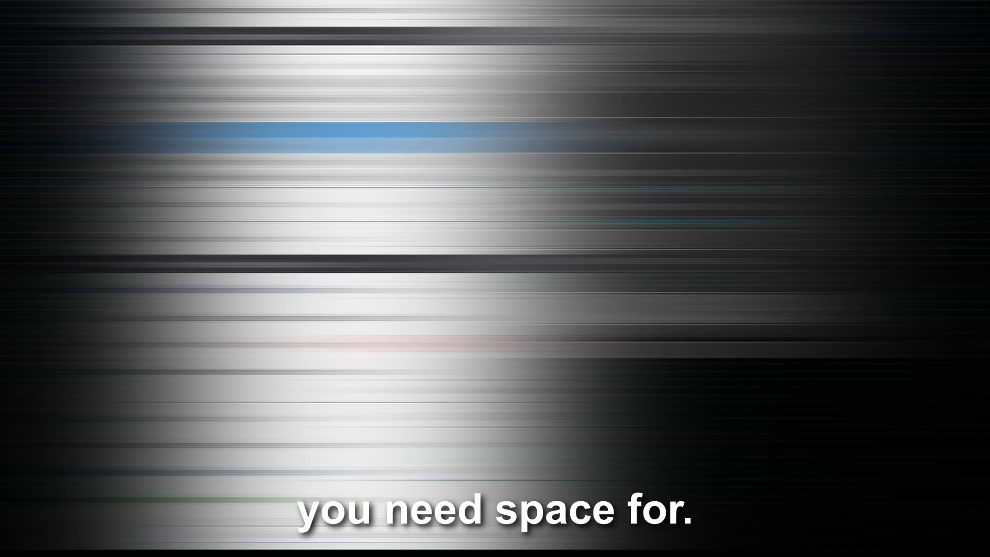
click(449, 146)
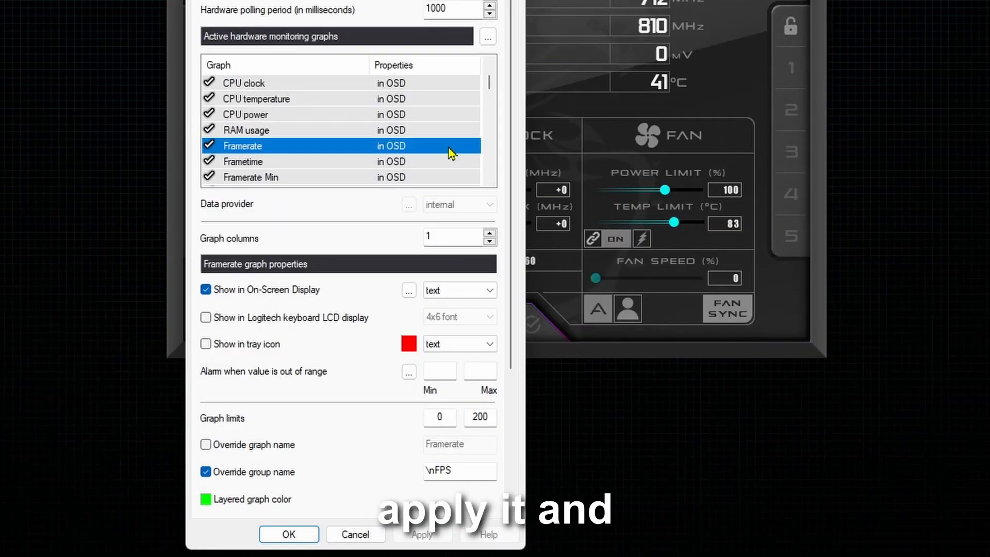
click(305, 536)
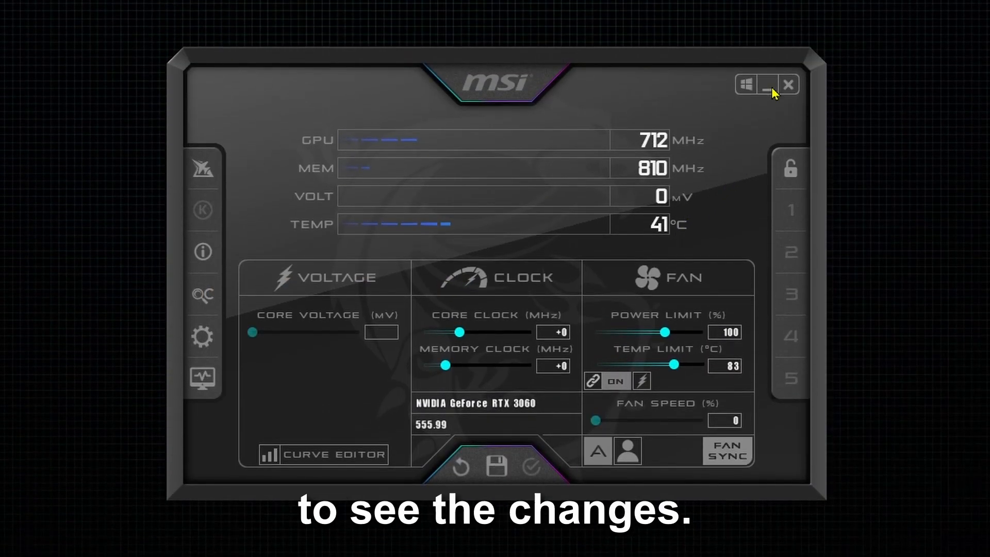
click(771, 87)
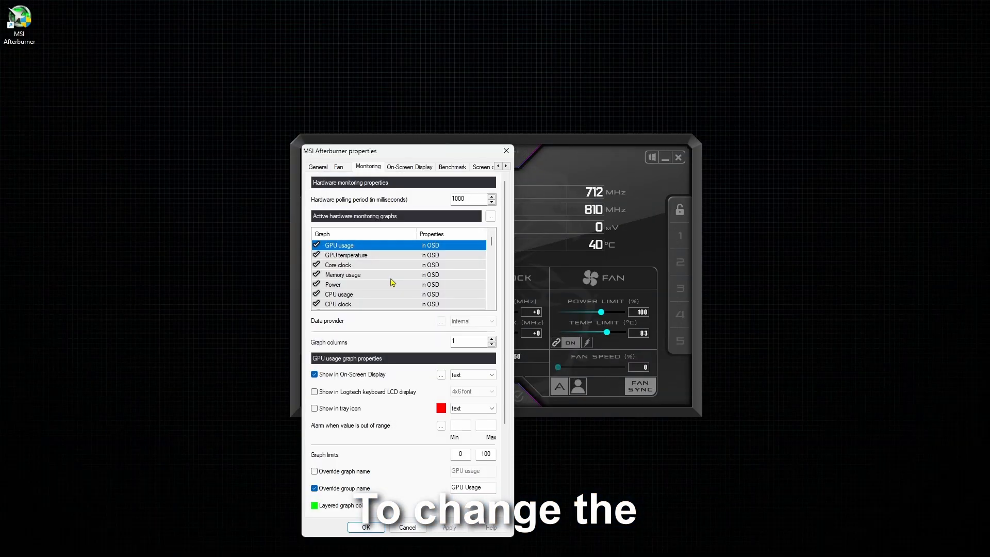
Set the RAM usage group name to "\n<C=F6BE00>RAM<C>", apply it, close the properties and minimize the program
scroll(386, 283, down, 3)
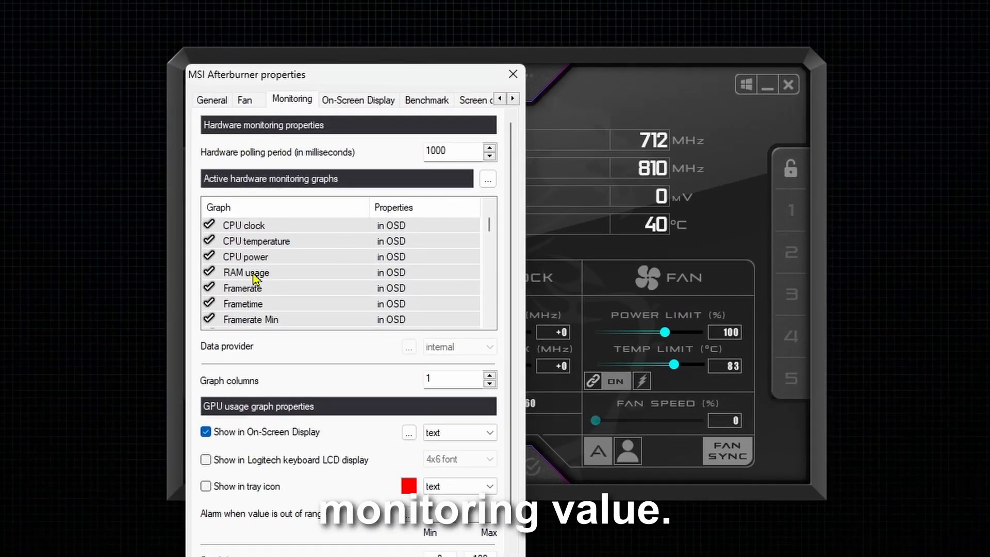
click(332, 276)
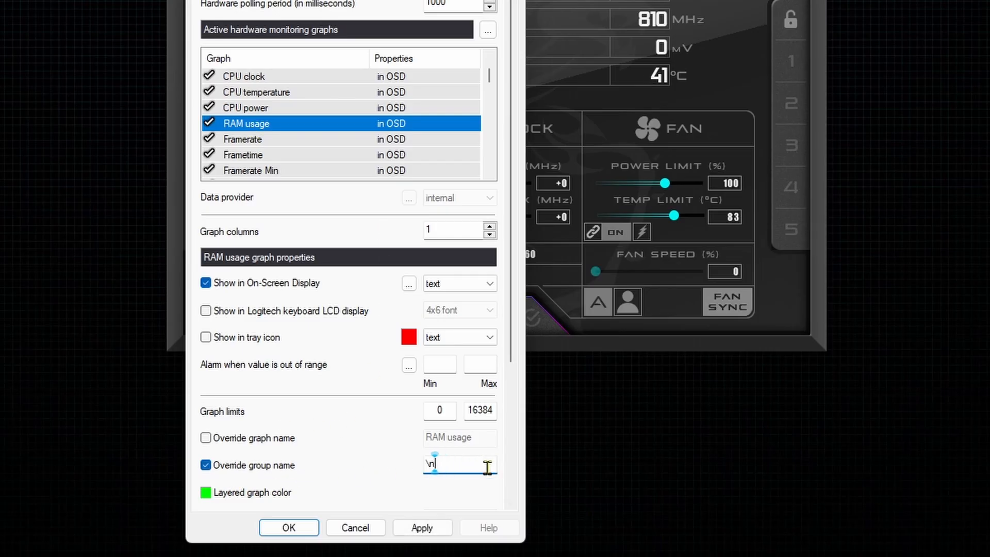
text(<C=F6B)
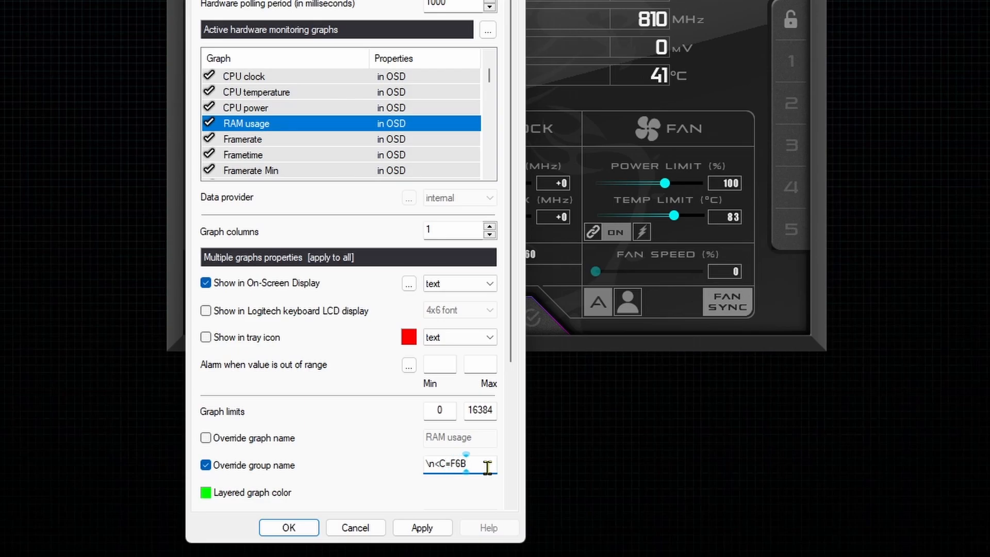
text(E00>RAM)
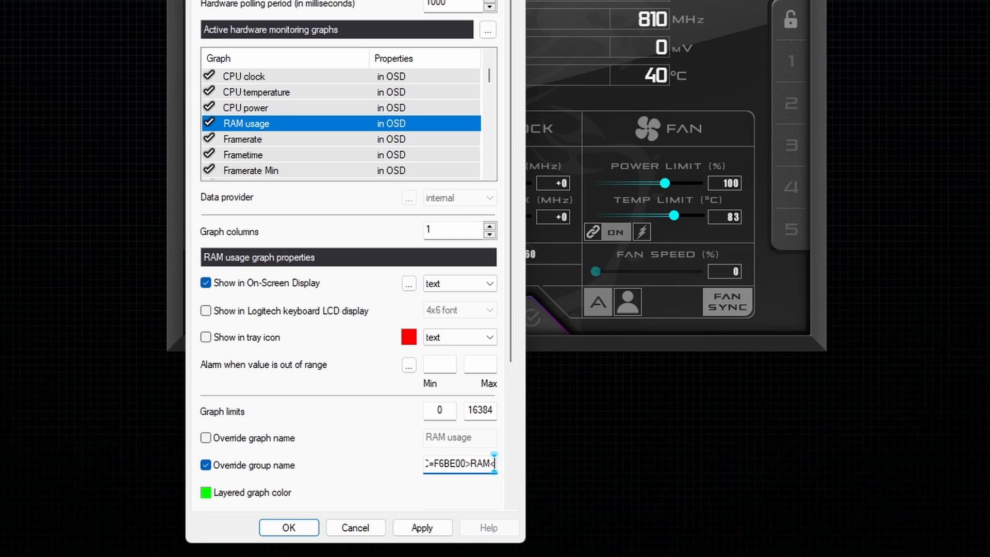
text(<C>)
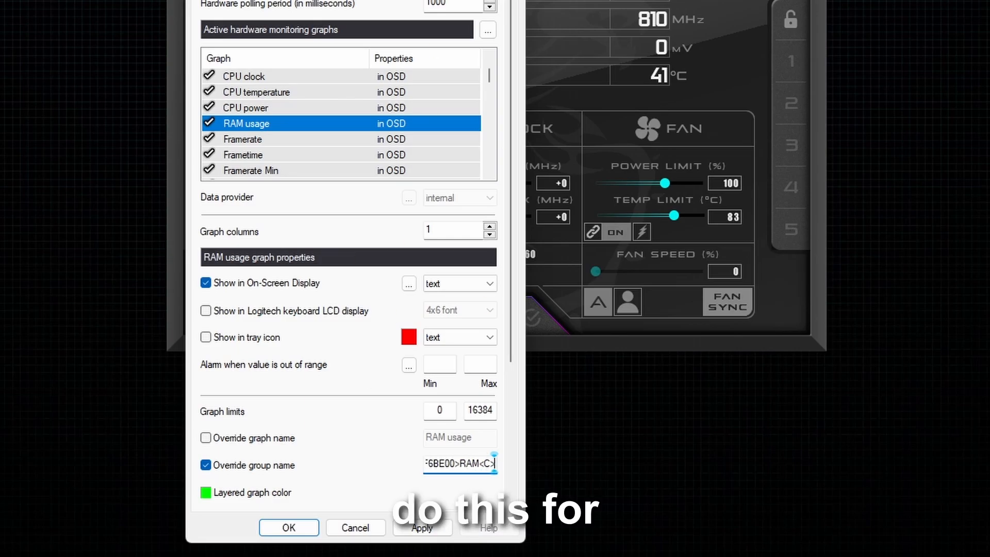
click(433, 528)
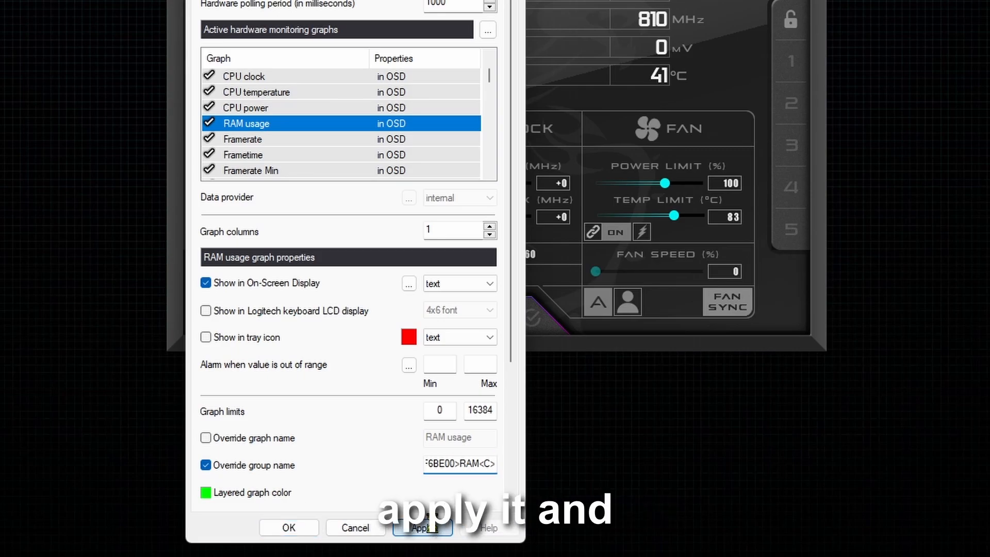
click(279, 527)
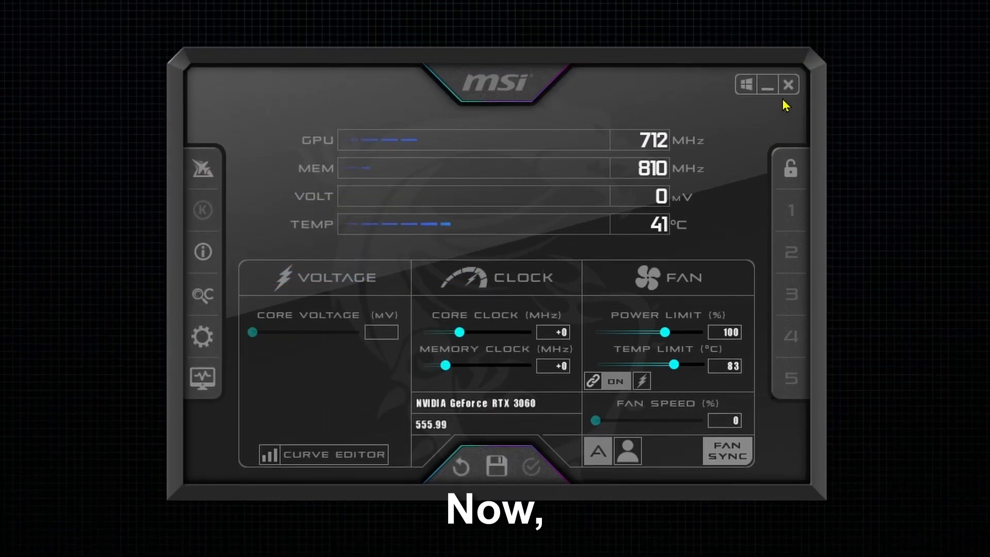
click(764, 85)
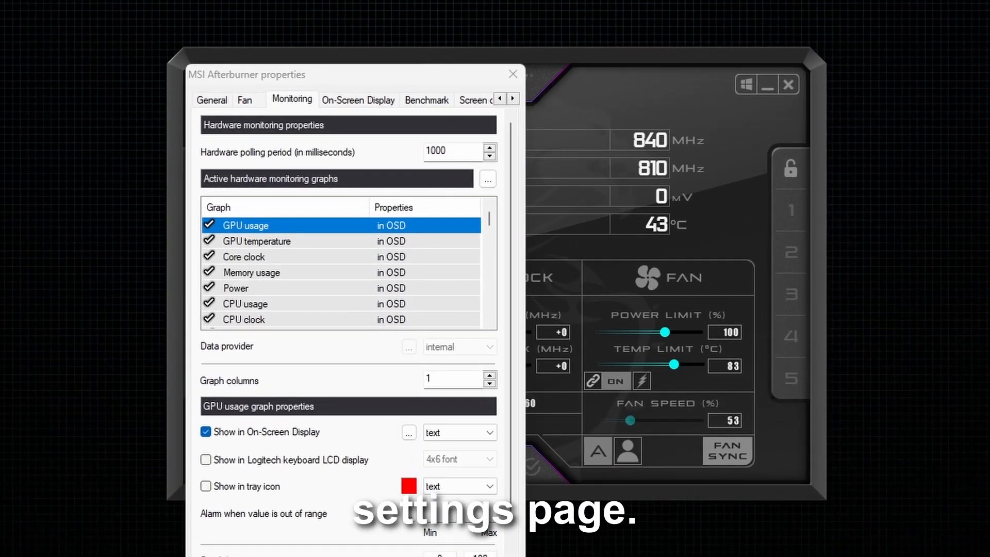
Change System color 0 of the modern on-screen display layout to white (FFFFFFFF), apply it and minimize the program
click(408, 434)
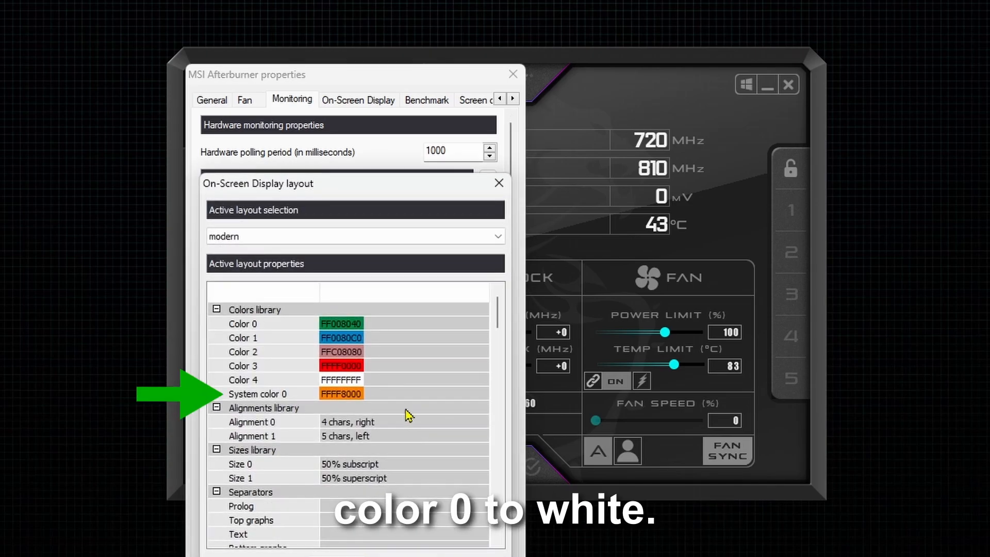
double_click(389, 395)
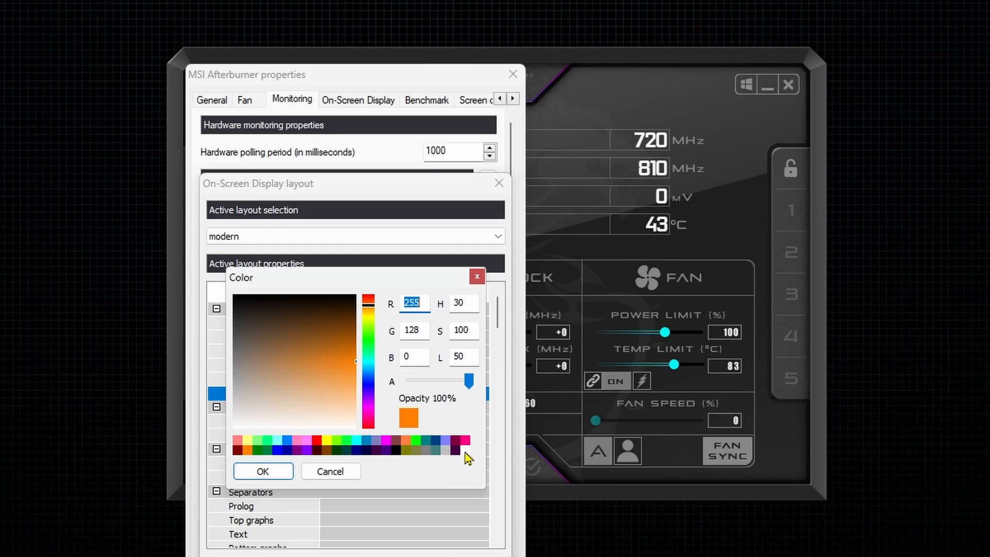
click(466, 451)
click(263, 471)
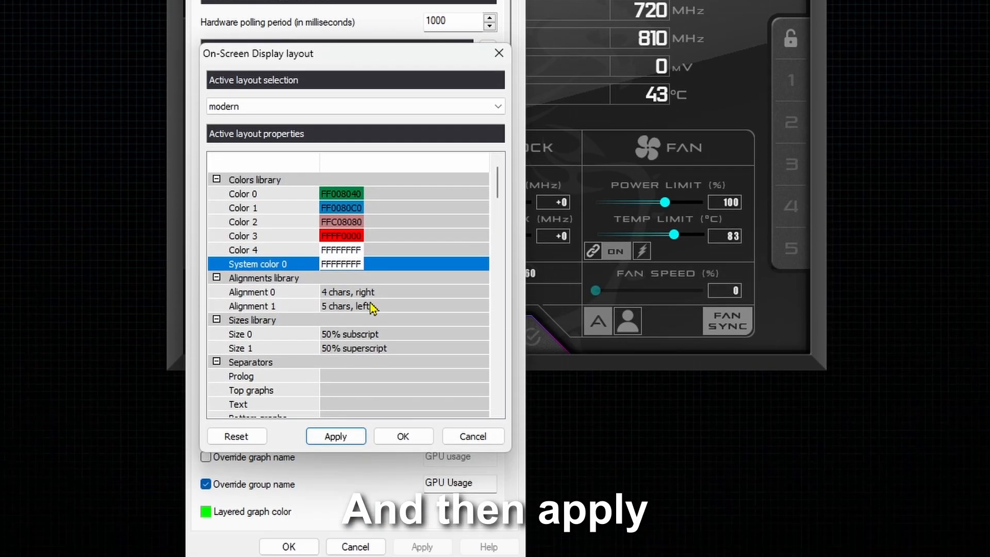
click(333, 424)
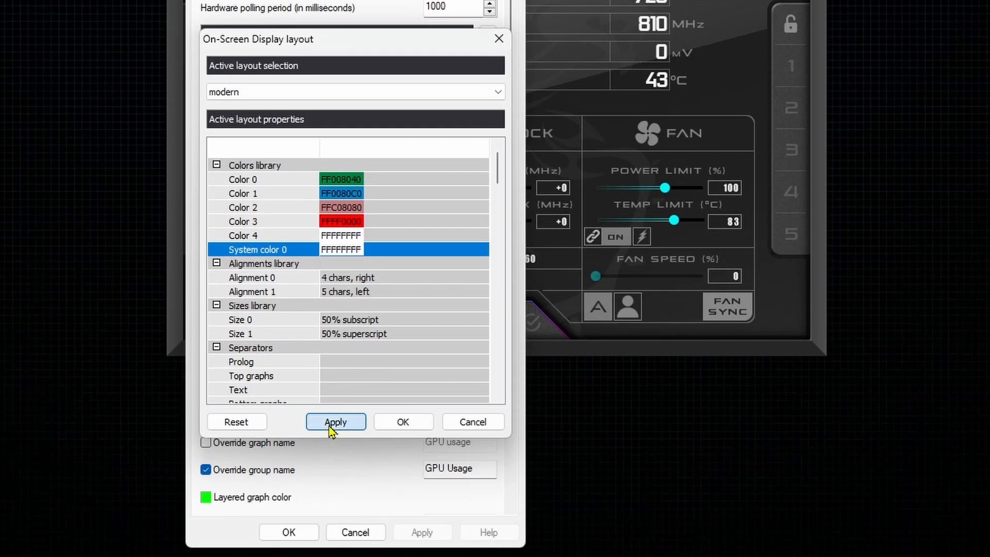
click(410, 426)
click(431, 531)
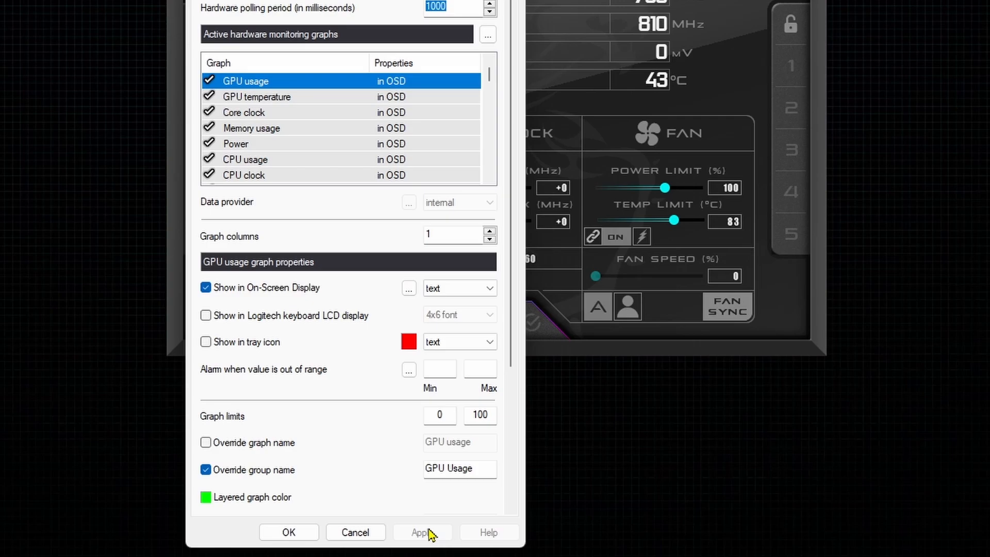
click(289, 532)
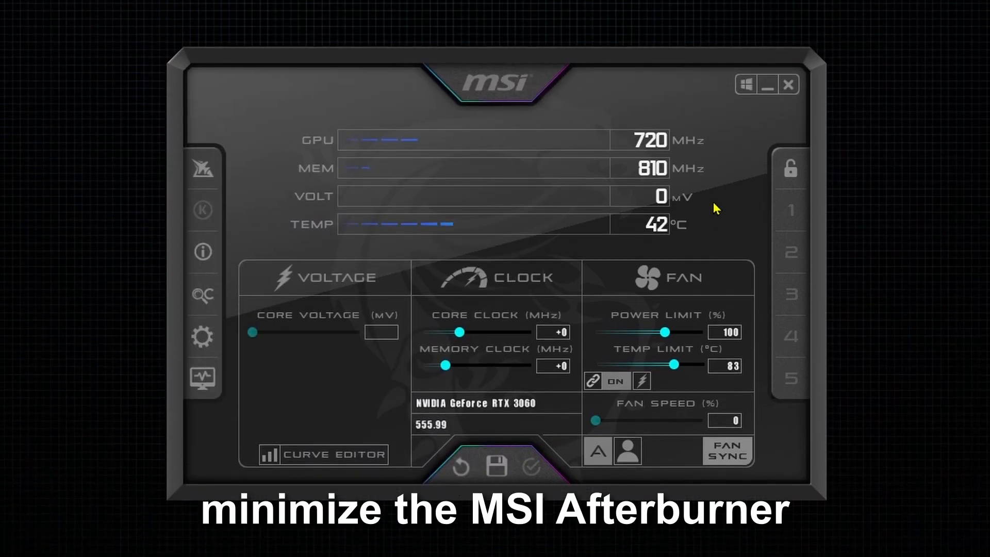
click(768, 86)
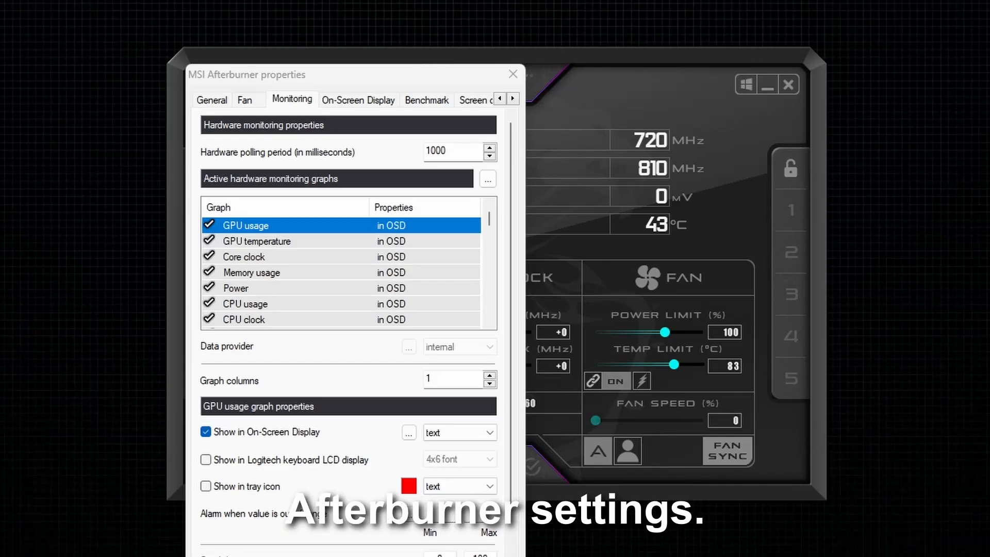
Move Framerate to the top of the graph list and set Size 1 of the modern on-screen display layout to 250% superscript
scroll(311, 297, down, 2)
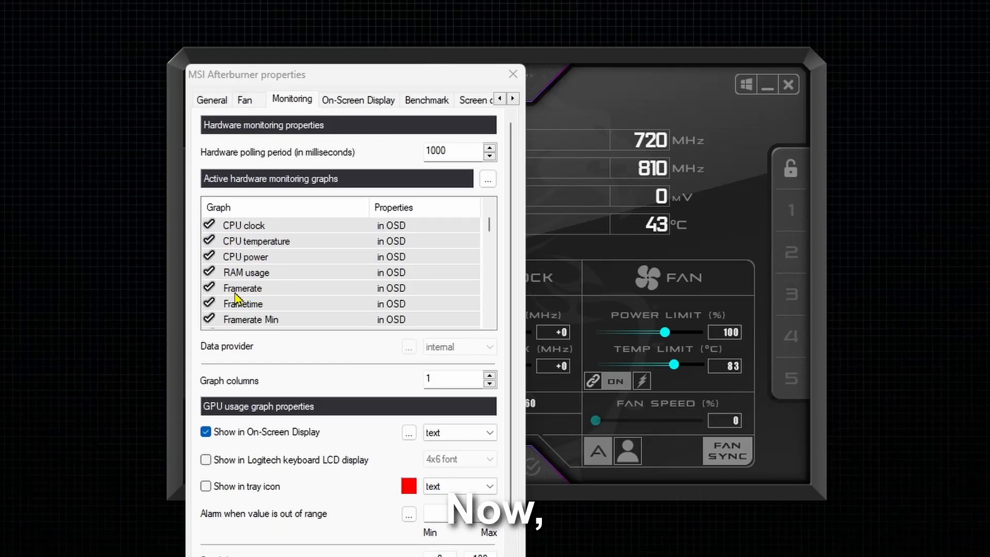
drag(241, 288, 281, 231)
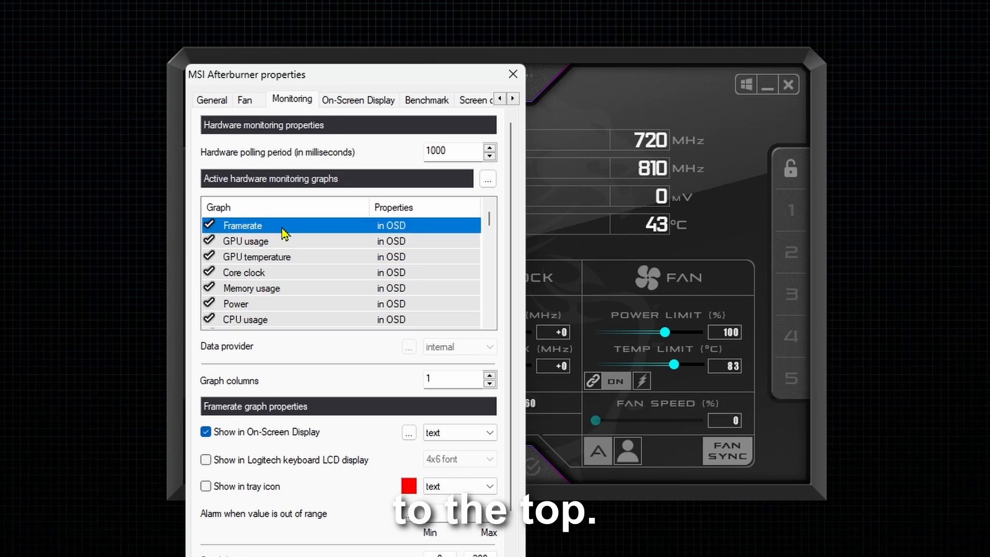
click(409, 433)
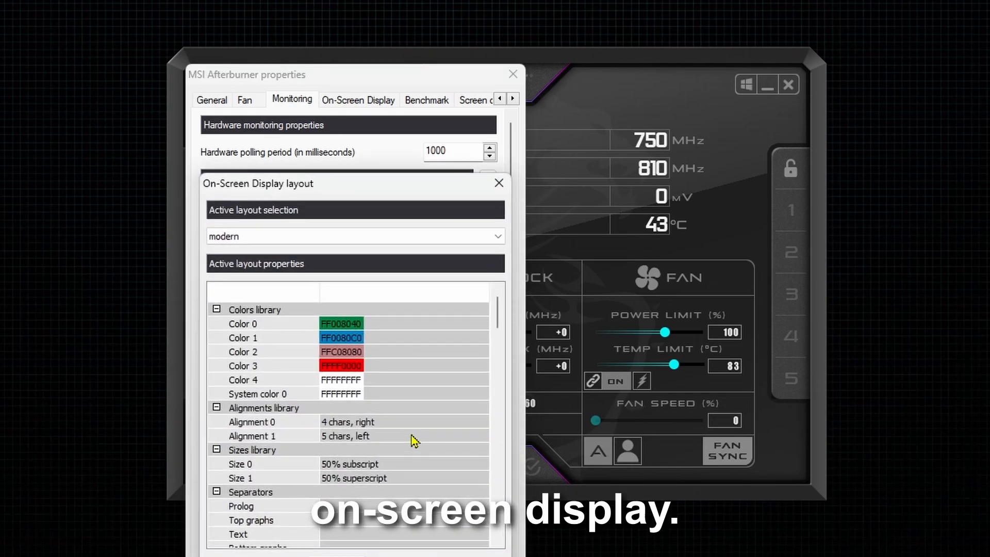
double_click(412, 479)
text(250)
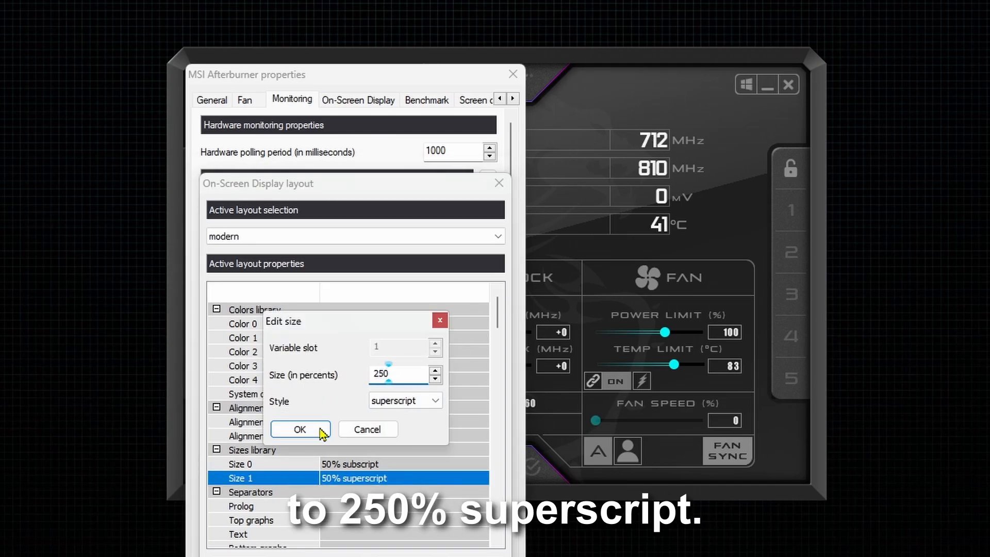
click(300, 429)
Set the layout's Prolog separator to "<S1>FPS <FR><S>" and apply it
click(373, 509)
click(371, 507)
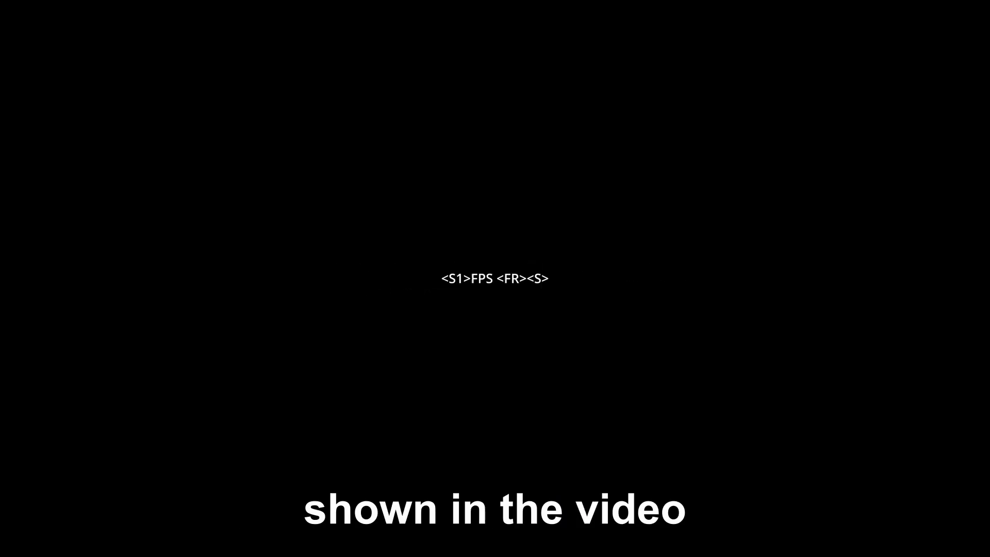
text(<S1>FPS <FR><S>)
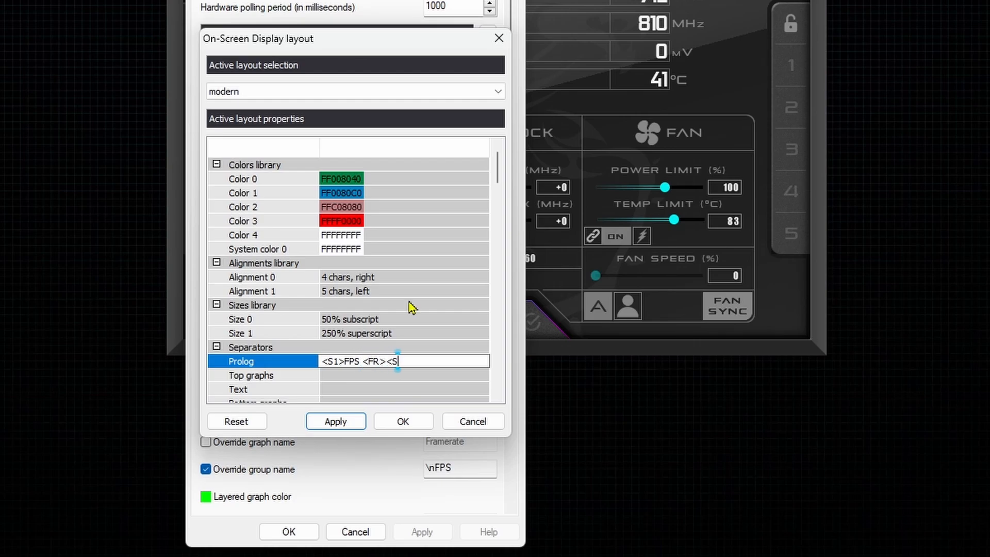
click(332, 421)
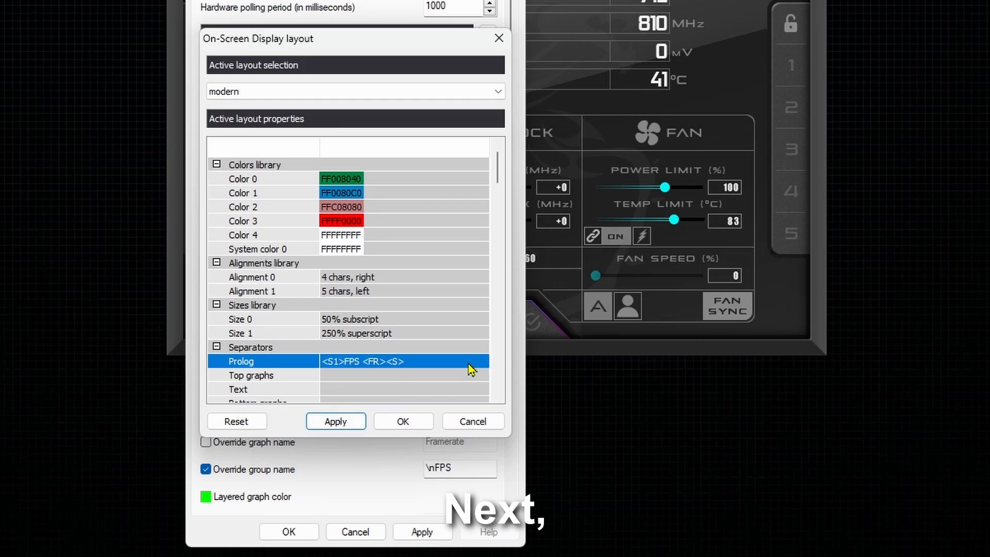
Set the layout's Text separator to "\n\n"
click(383, 390)
click(382, 389)
text(\n)
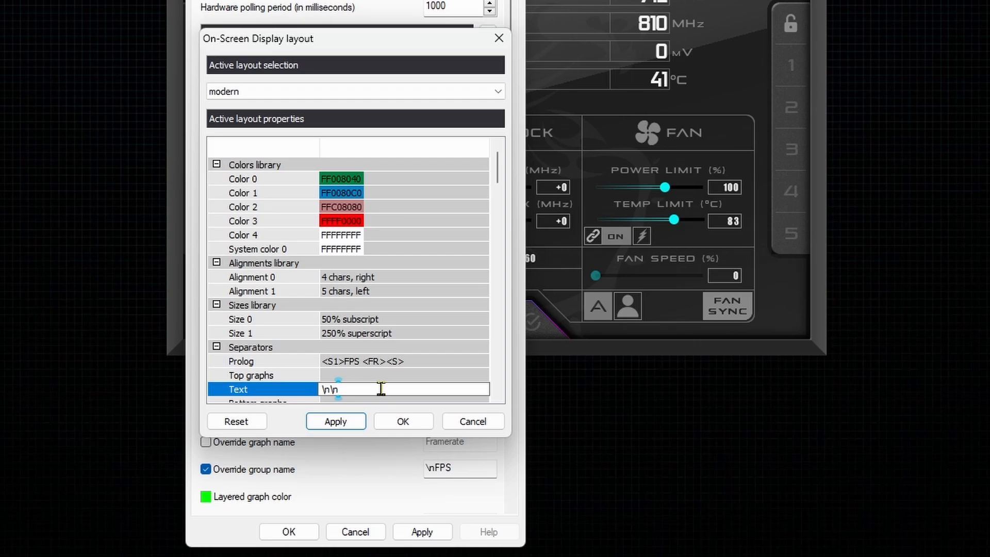
text(\n)
key(Return)
Set the modern layout's Units size for any item to <default>, apply it and close the layout settings
scroll(459, 358, down, 3)
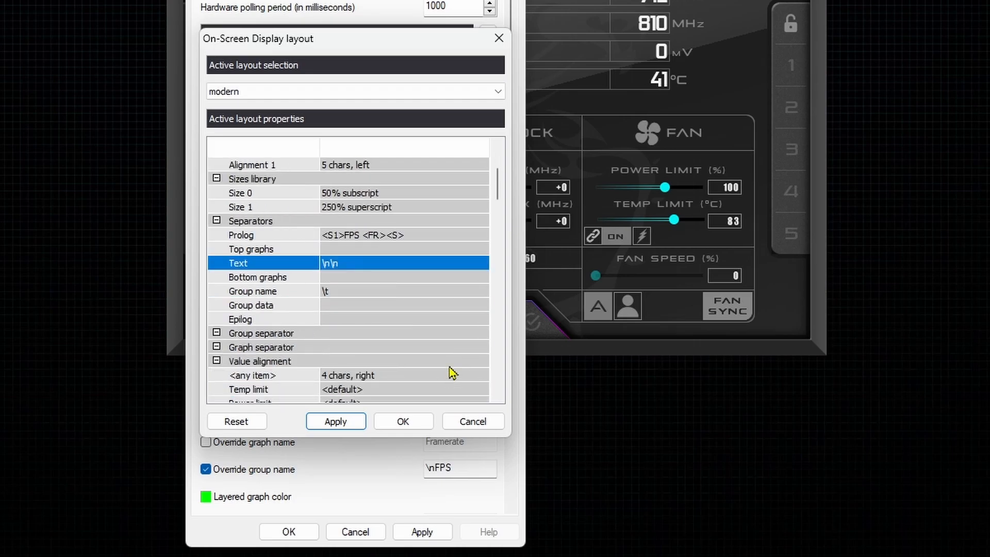
scroll(452, 372, down, 20)
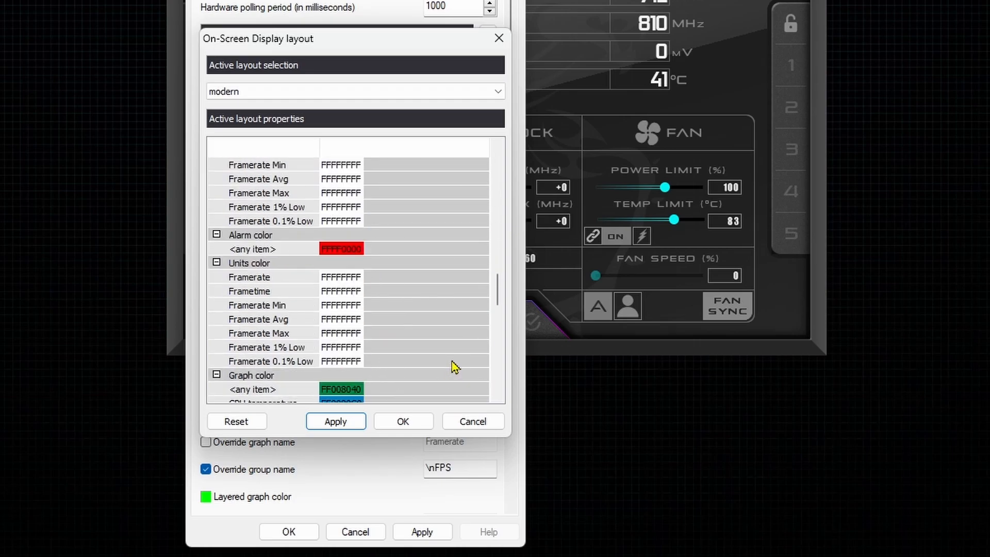
scroll(452, 367, down, 15)
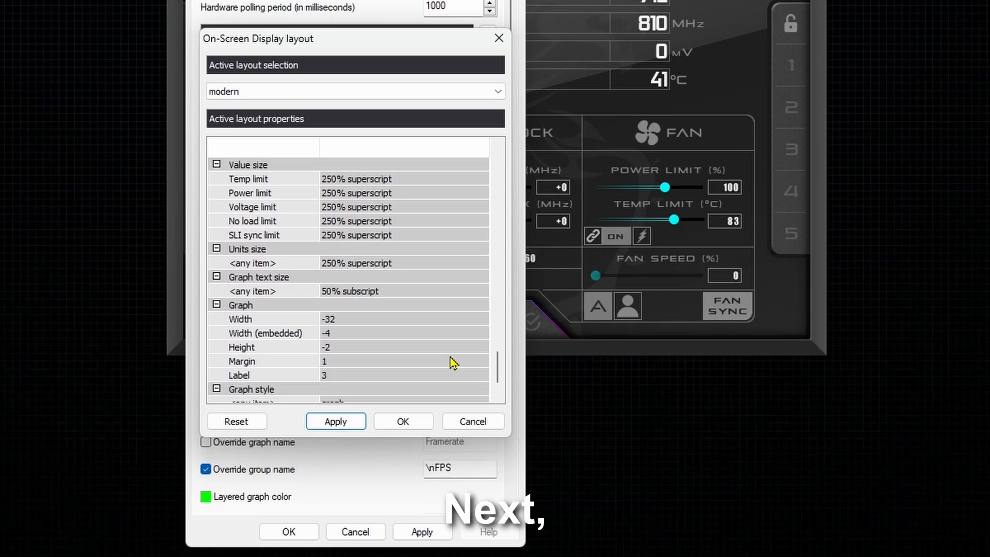
click(431, 264)
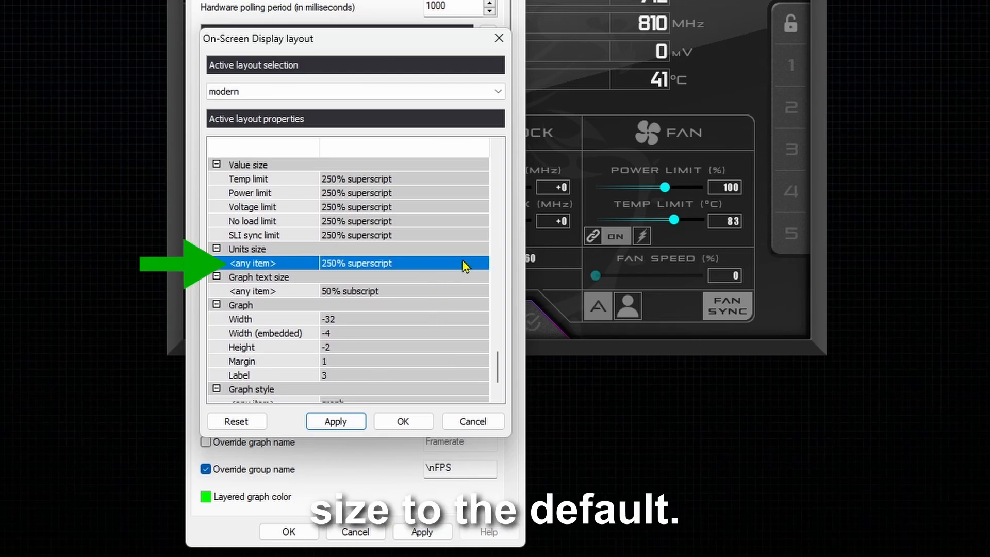
click(482, 263)
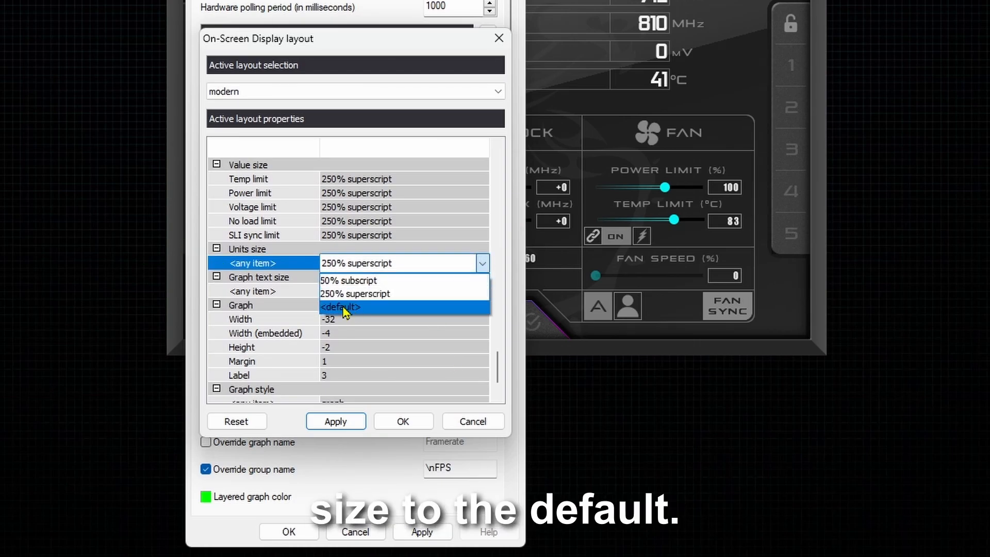
click(356, 306)
click(331, 425)
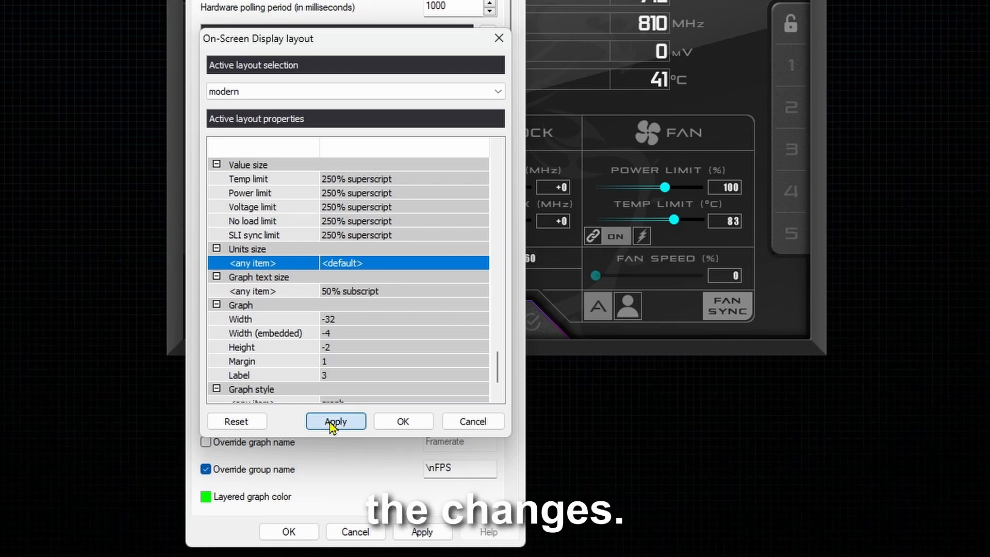
click(403, 420)
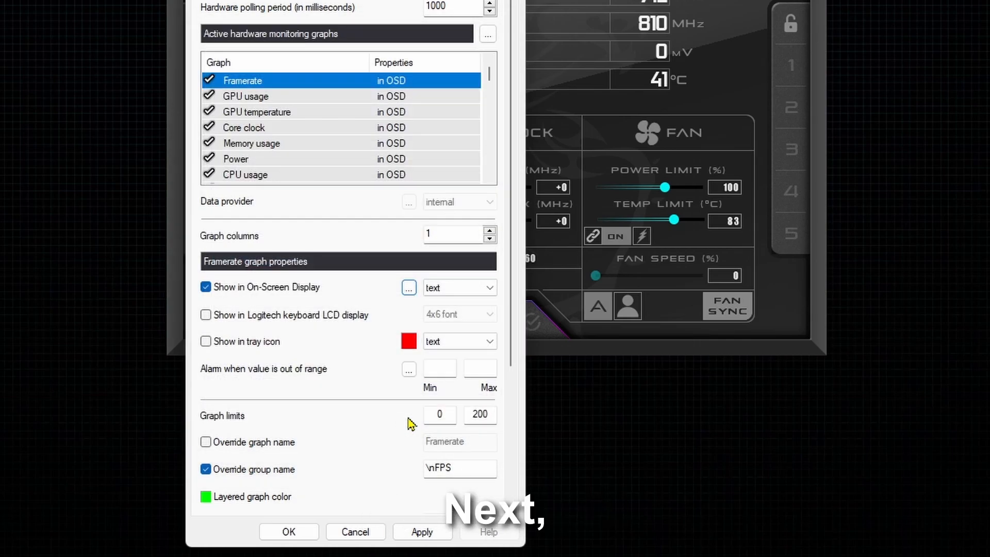
Turn off Framerate's on-screen display and its group name override, save the properties and minimize the program
click(205, 287)
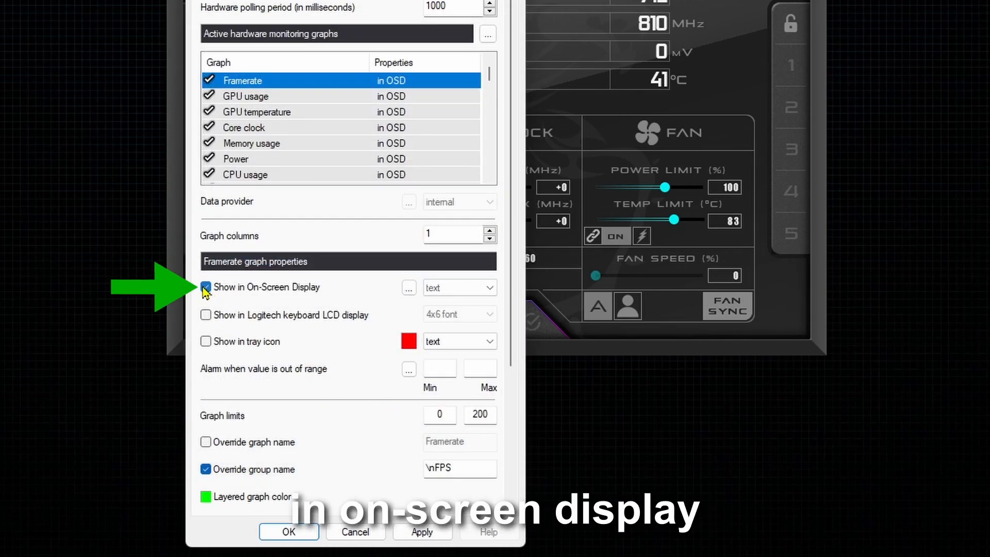
click(205, 287)
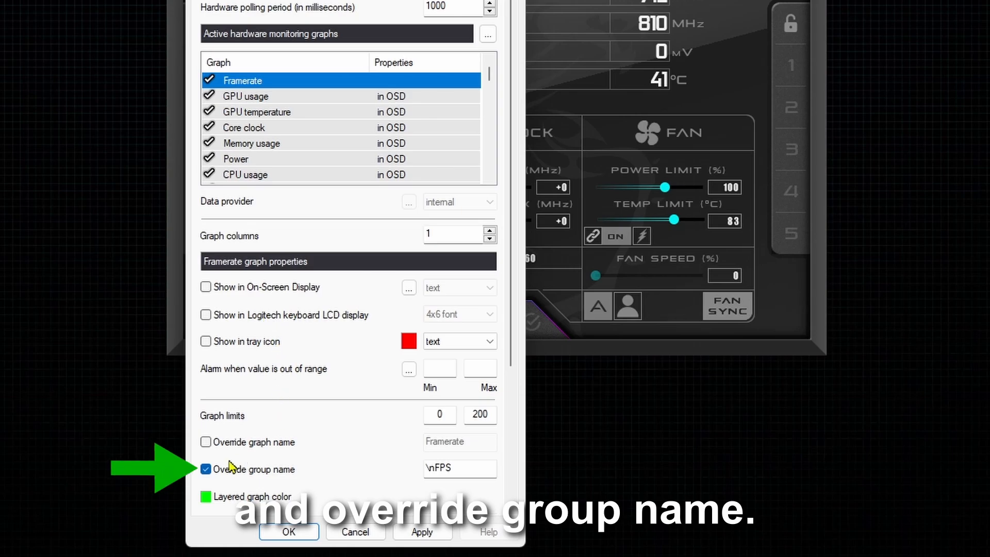
click(206, 470)
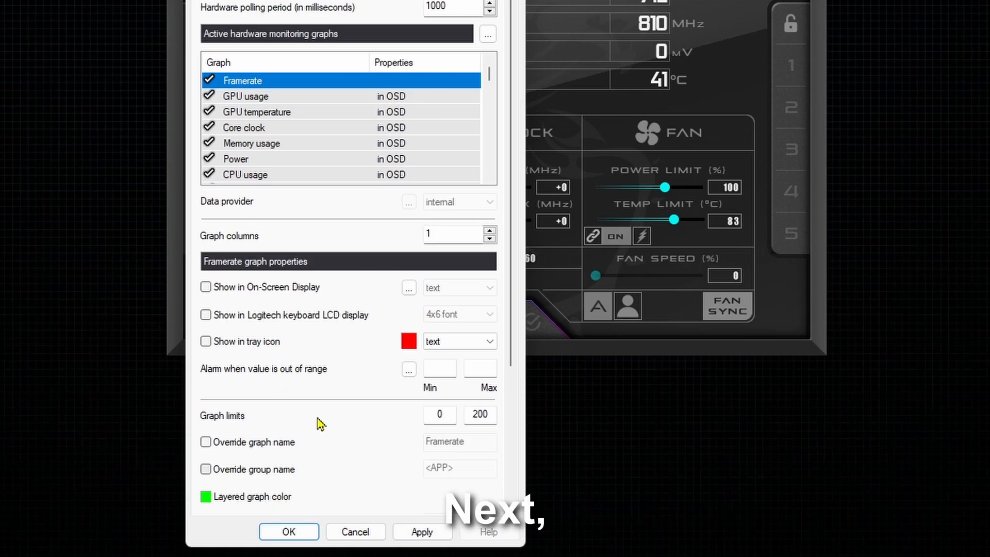
click(427, 528)
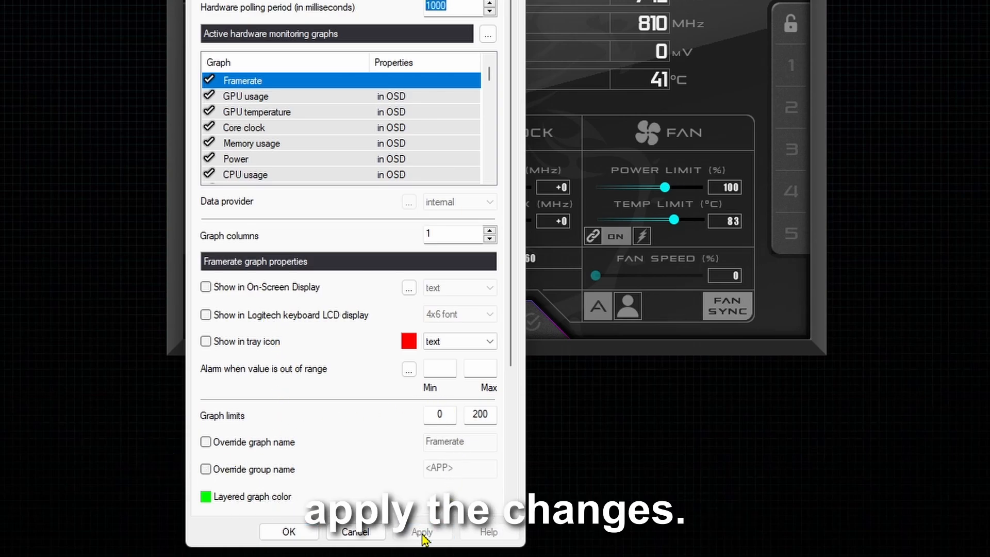
click(287, 531)
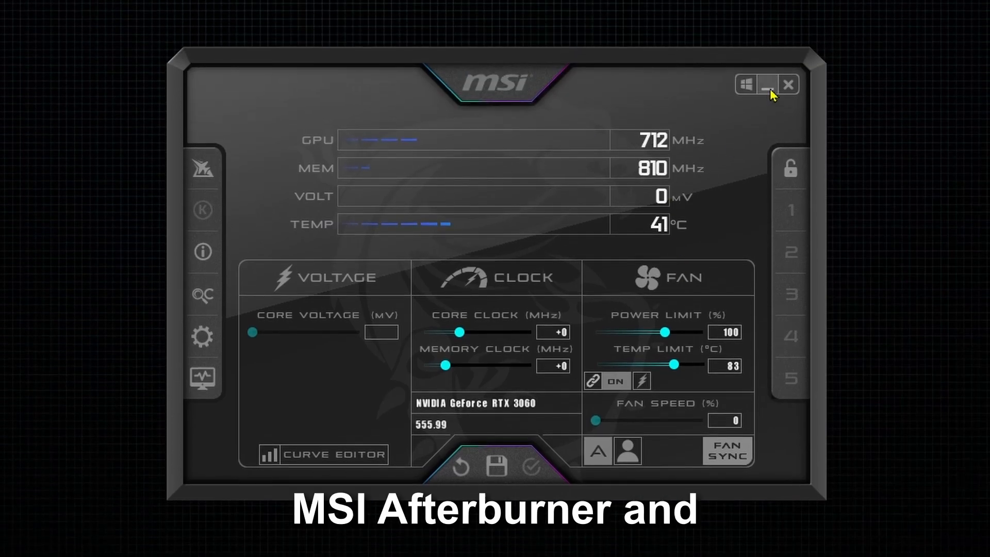
click(768, 88)
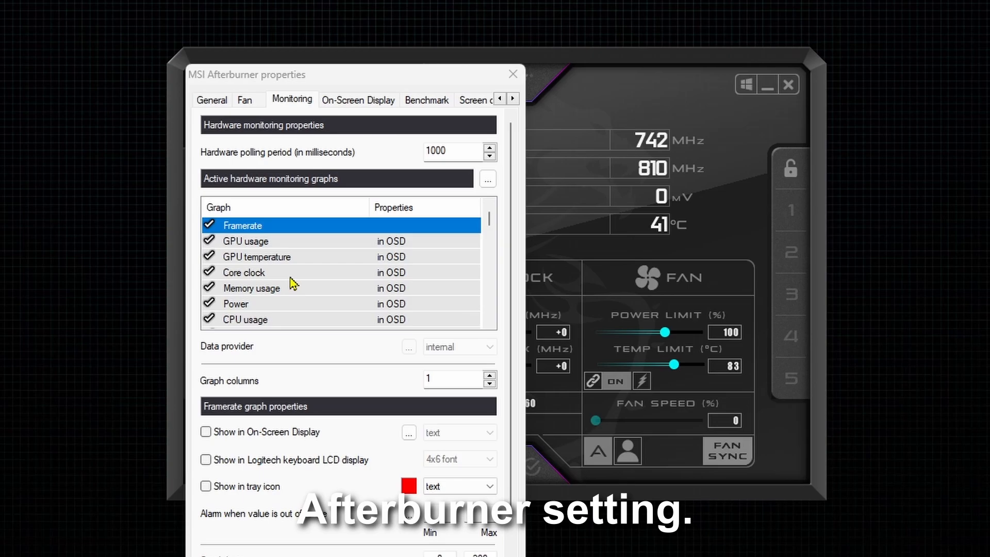
Select the RAM usage graph, open its on-screen display layout and set Size 0 to 100%
scroll(293, 283, down, 3)
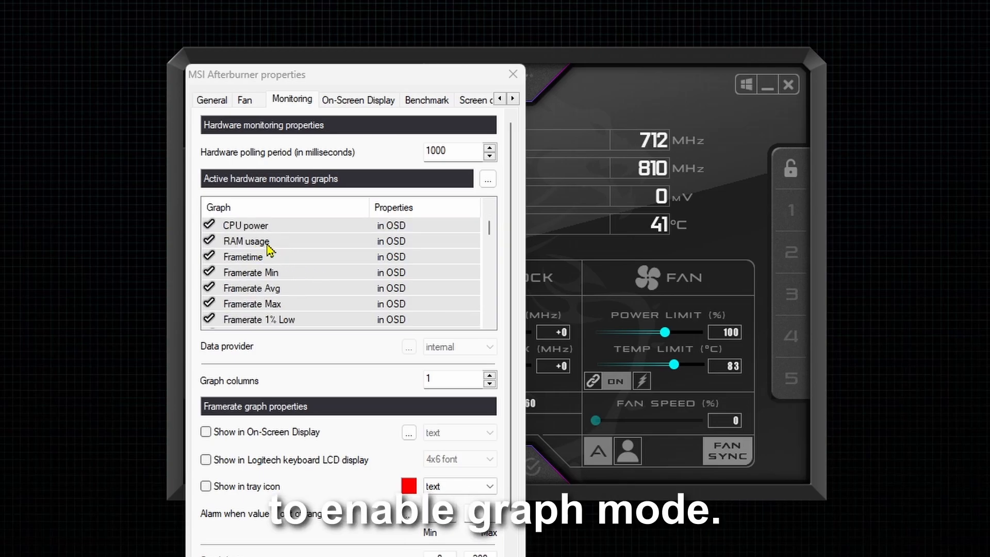
click(268, 246)
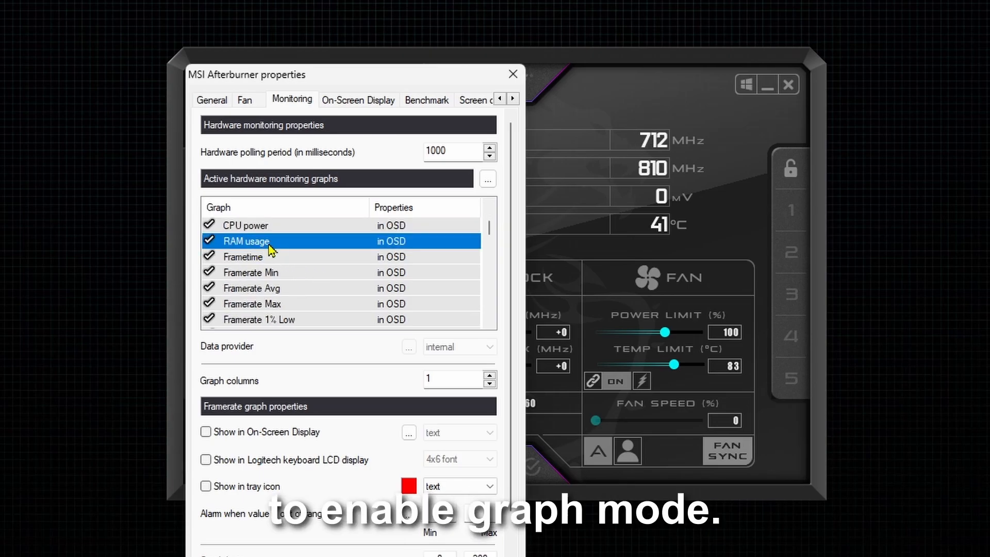
click(408, 433)
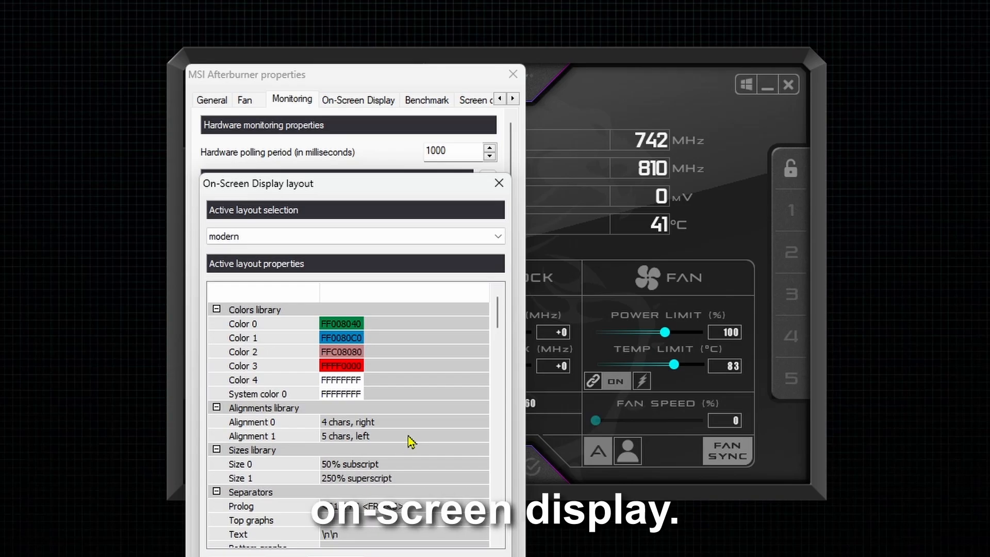
click(427, 467)
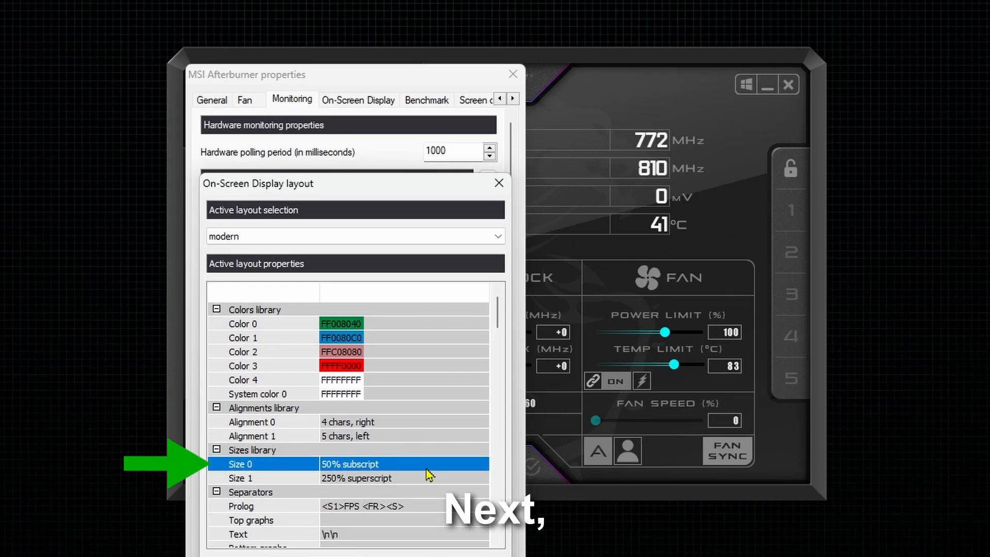
double_click(427, 469)
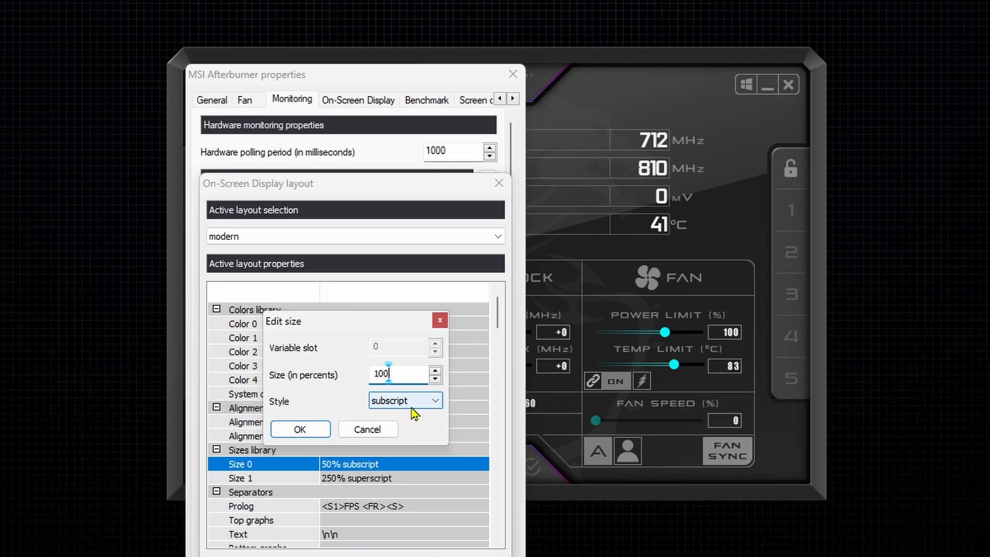
text(100)
click(290, 433)
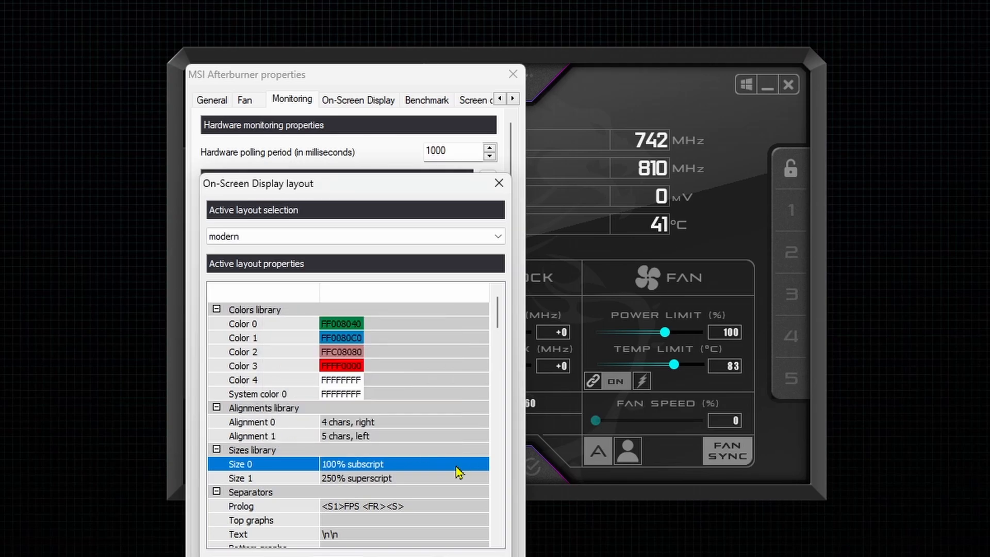
Set the layout's Graph style for any item to barchart
scroll(459, 472, down, 15)
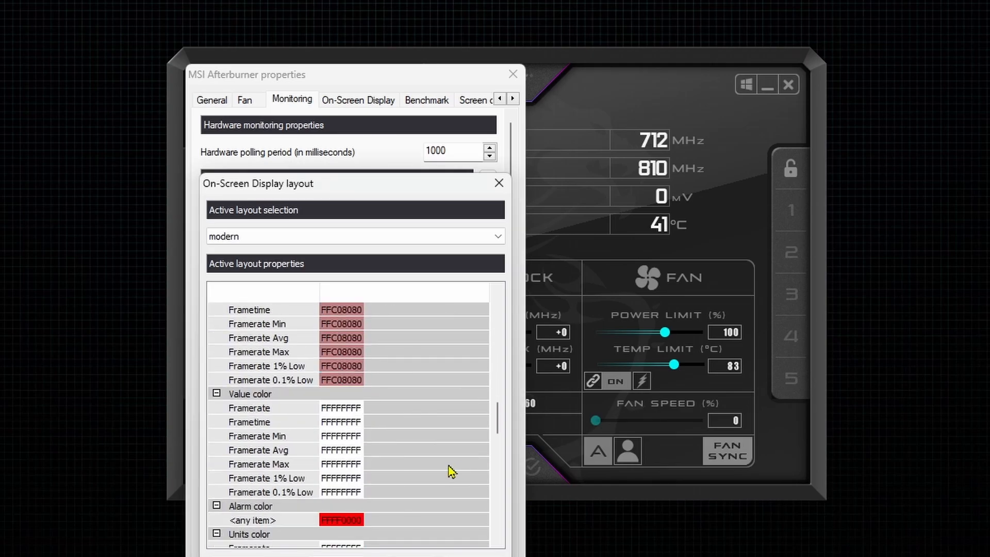
scroll(451, 471, down, 15)
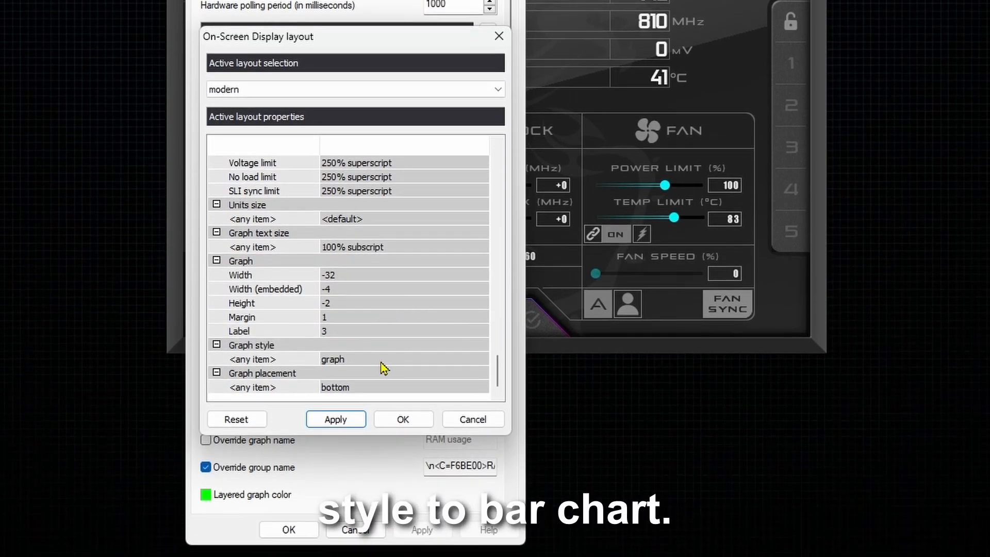
click(381, 507)
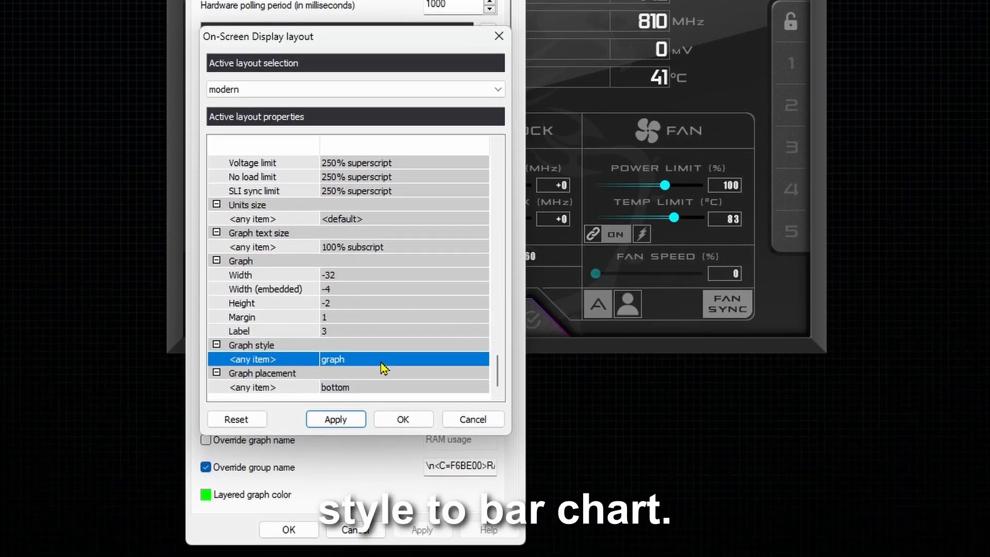
click(381, 363)
click(483, 360)
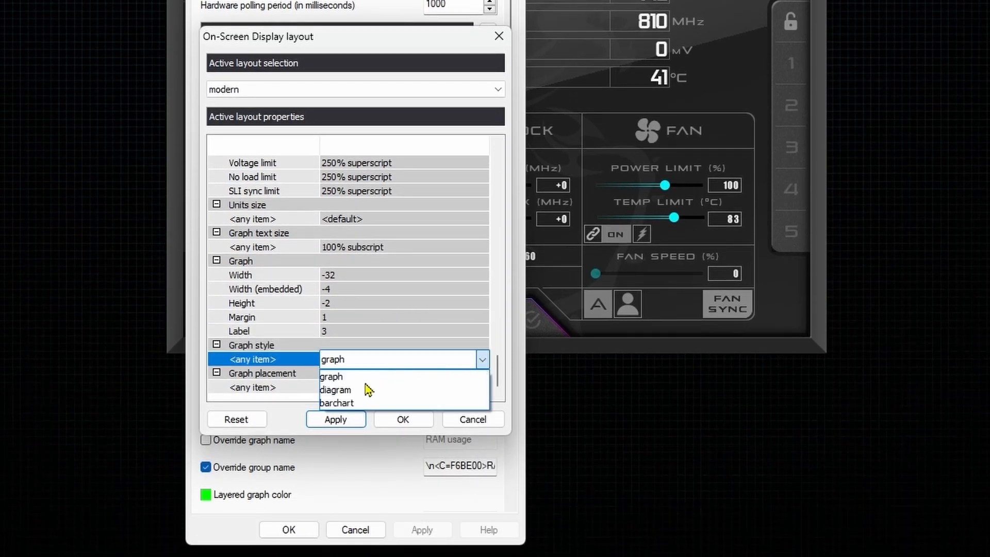
click(356, 404)
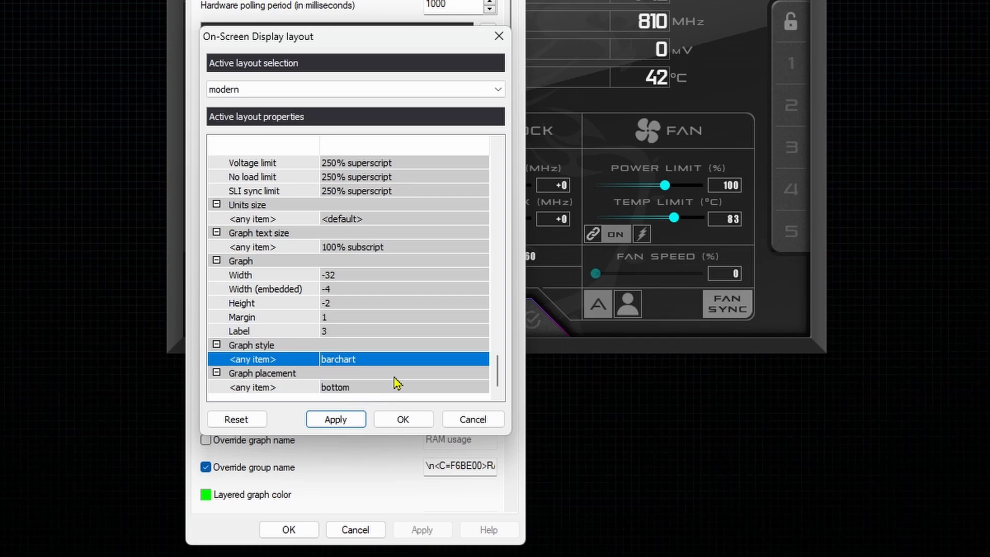
Set the layout's graph Width to -15 and Height to -1, apply the changes and close the layout settings
click(339, 275)
text(-15)
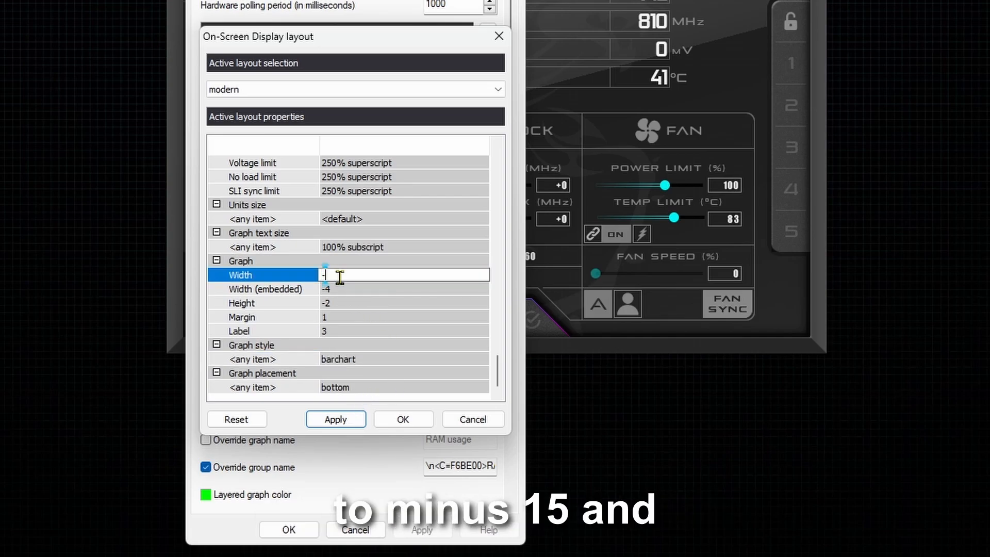
click(339, 303)
text(-1)
click(395, 331)
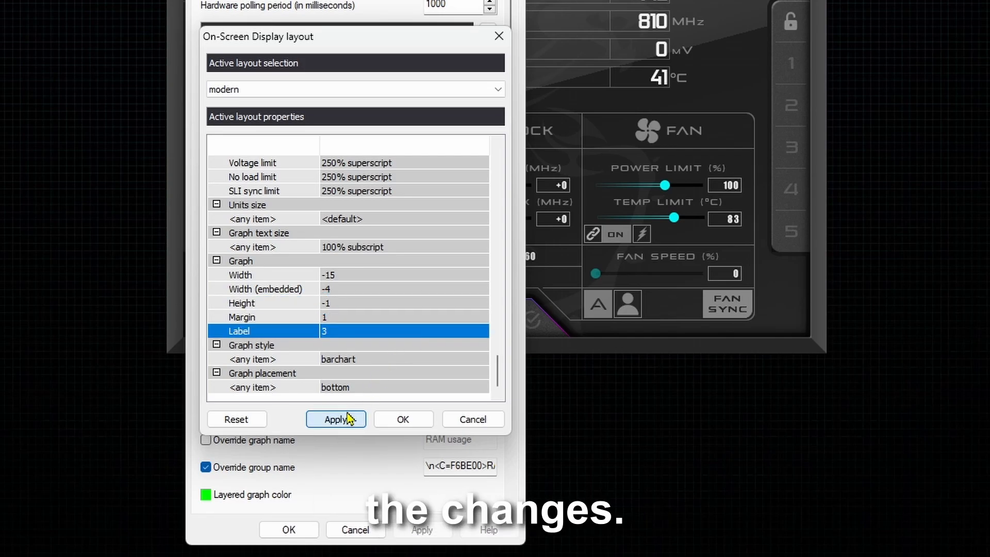
click(401, 419)
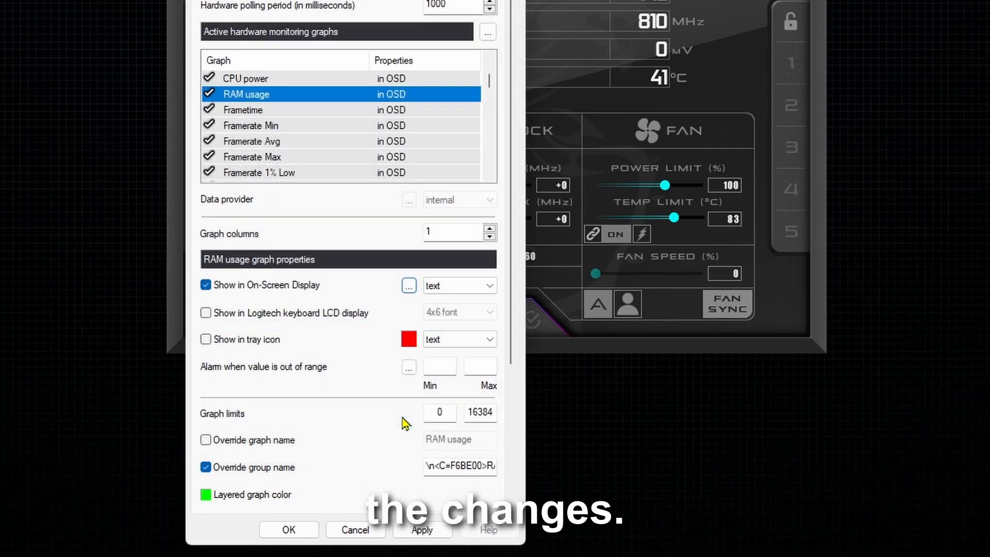
Show RAM usage in the on-screen display as a graph, apply the change and close the properties
click(469, 288)
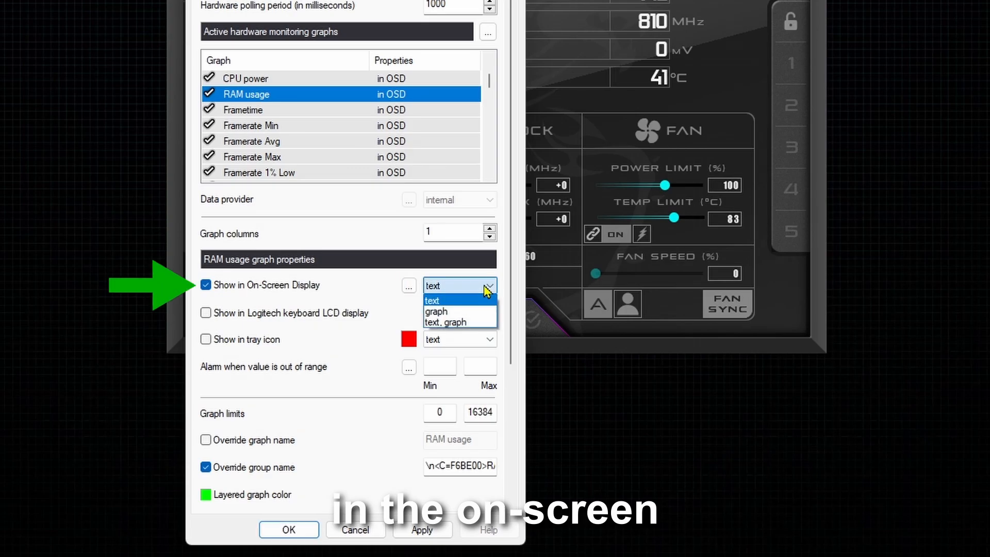
click(487, 312)
click(439, 530)
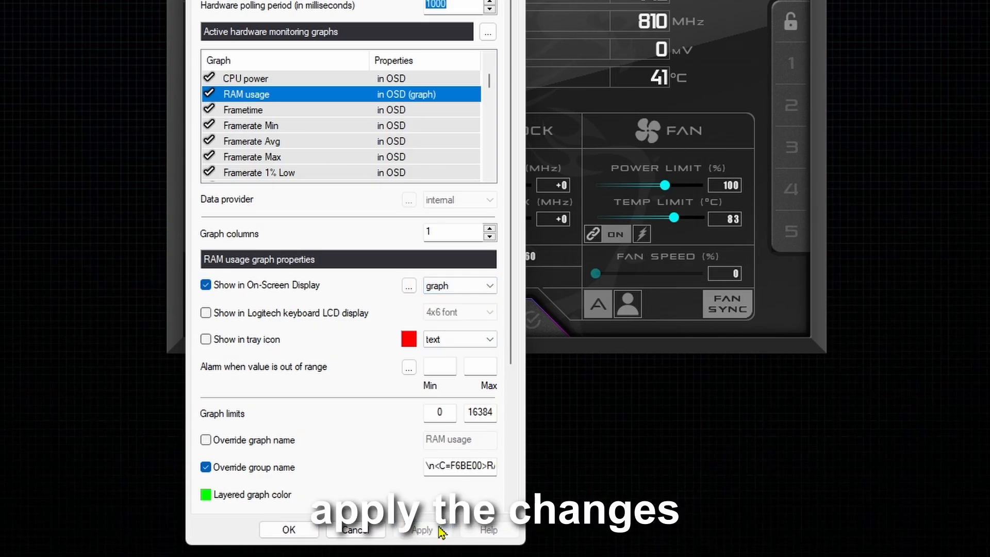
click(287, 527)
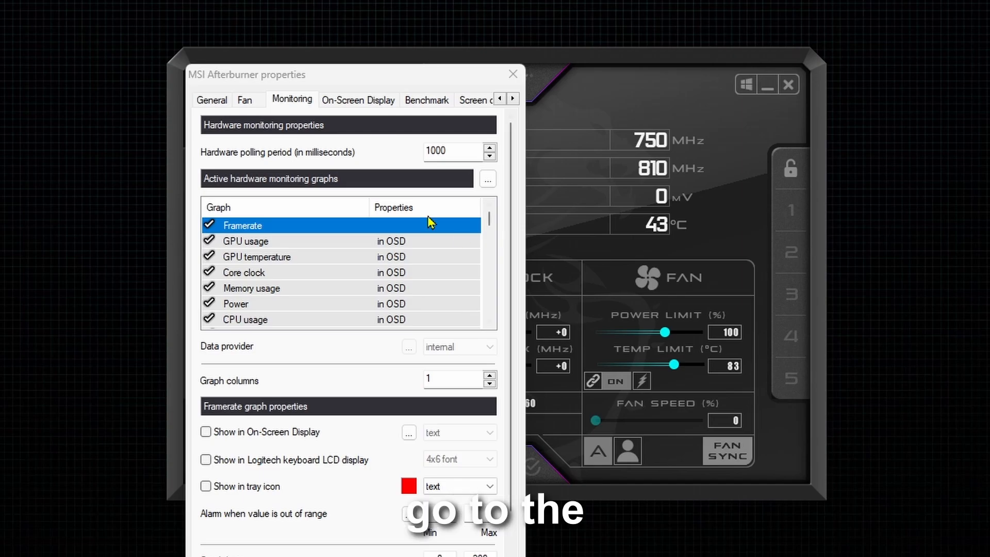
Open RivaTuner Statistics Server from the On-Screen Display properties, adjust the overlay's horizontal and vertical position, close it and confirm the properties
click(368, 103)
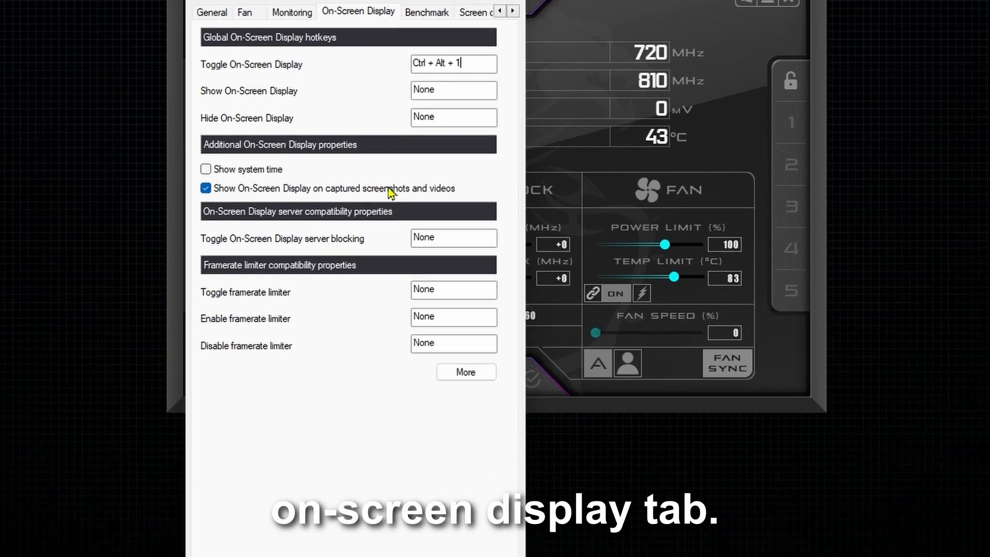
click(466, 312)
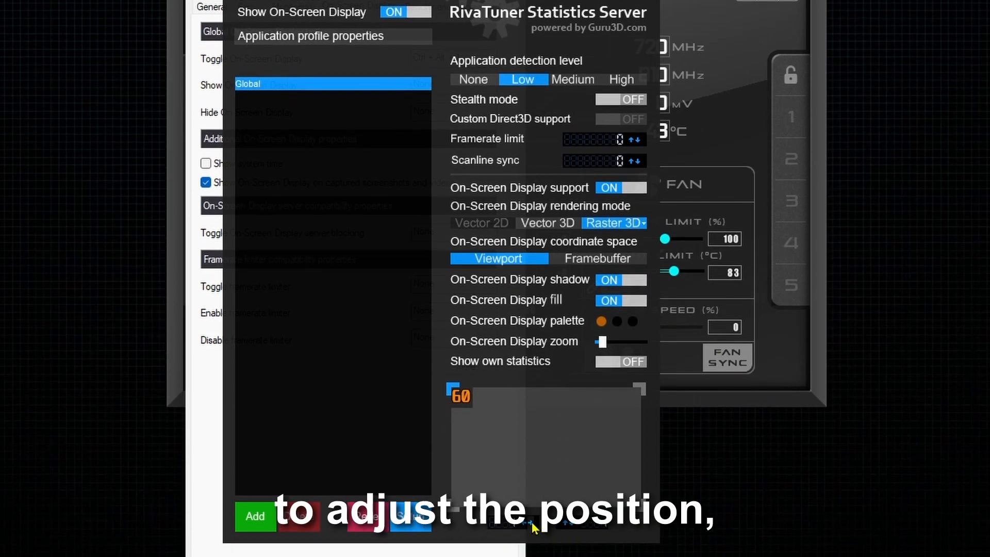
click(532, 521)
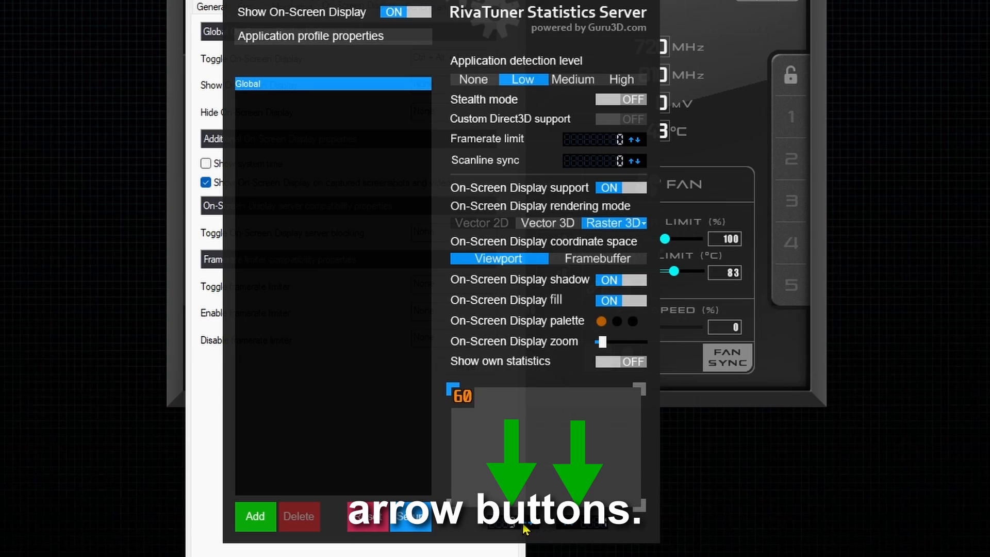
click(523, 523)
click(574, 528)
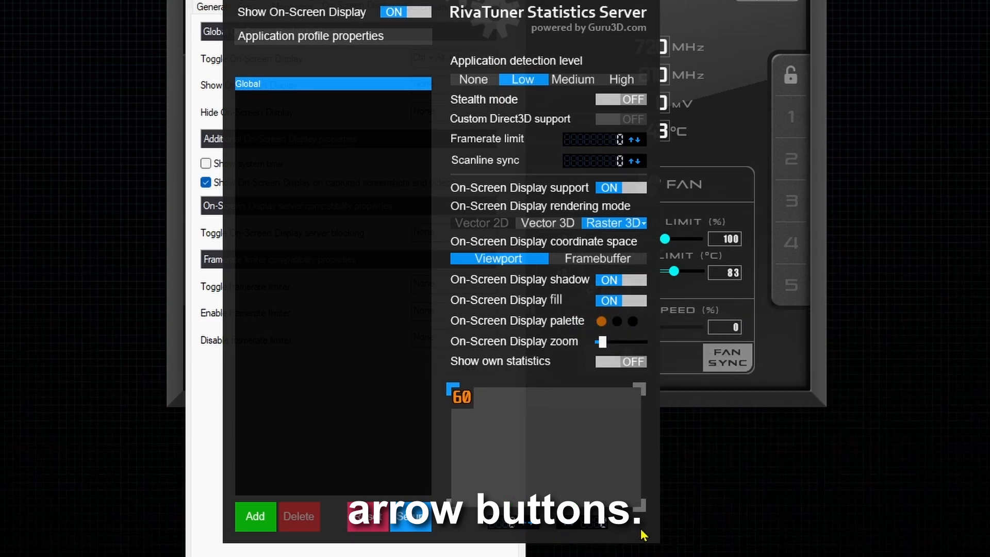
click(642, 59)
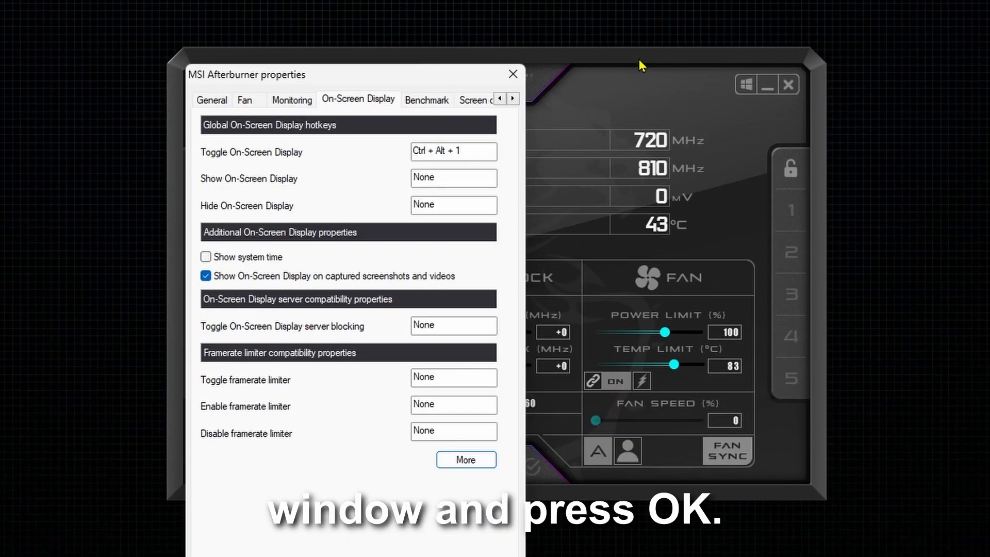
click(264, 524)
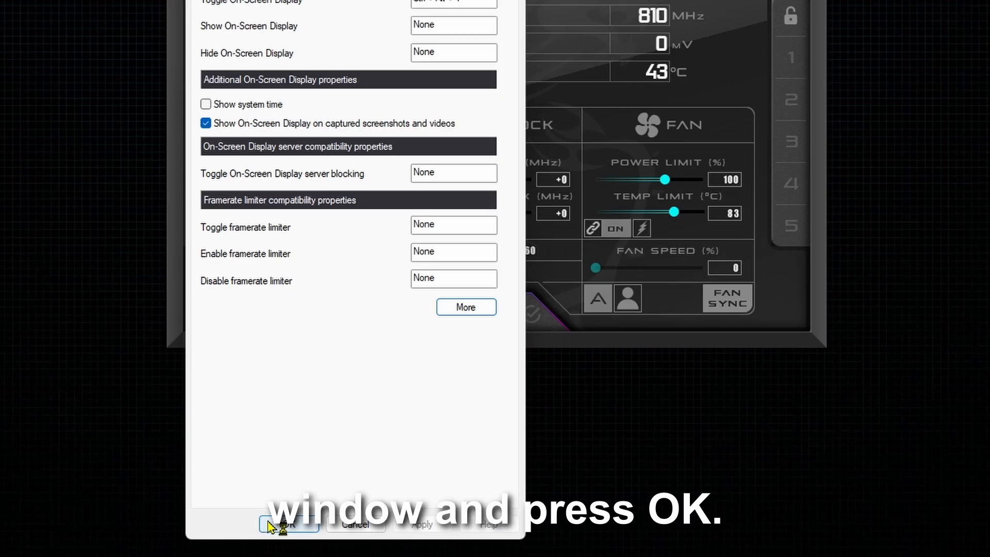